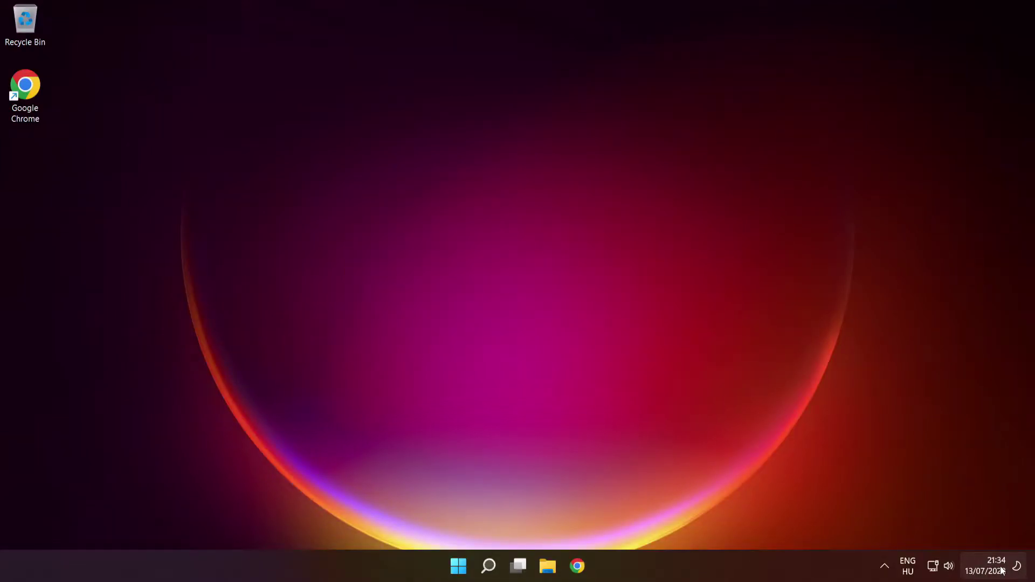
Step: Toggle Set the time automatically off and on, then sync the clock with the time server
right_click(998, 566)
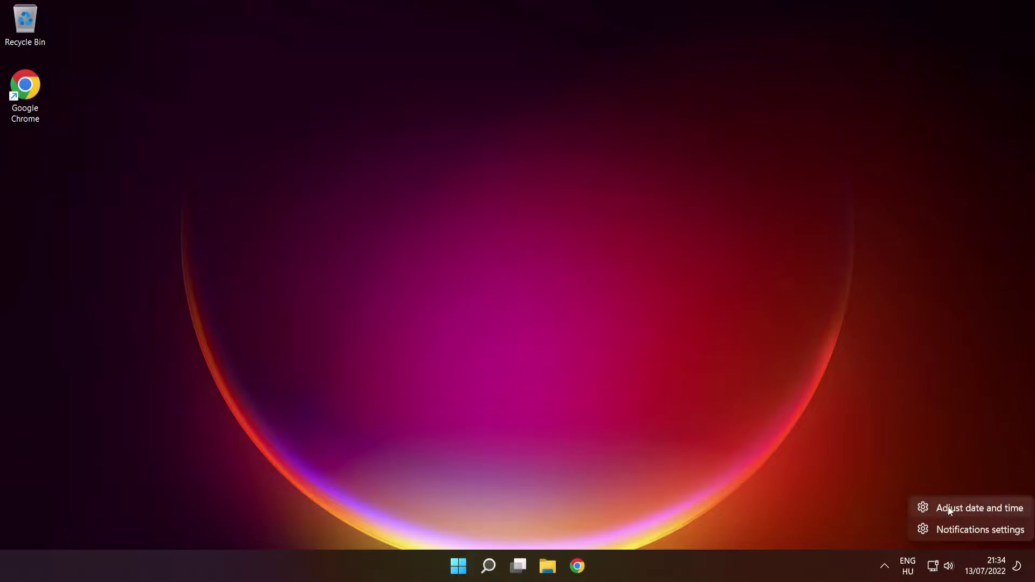
left_click(989, 507)
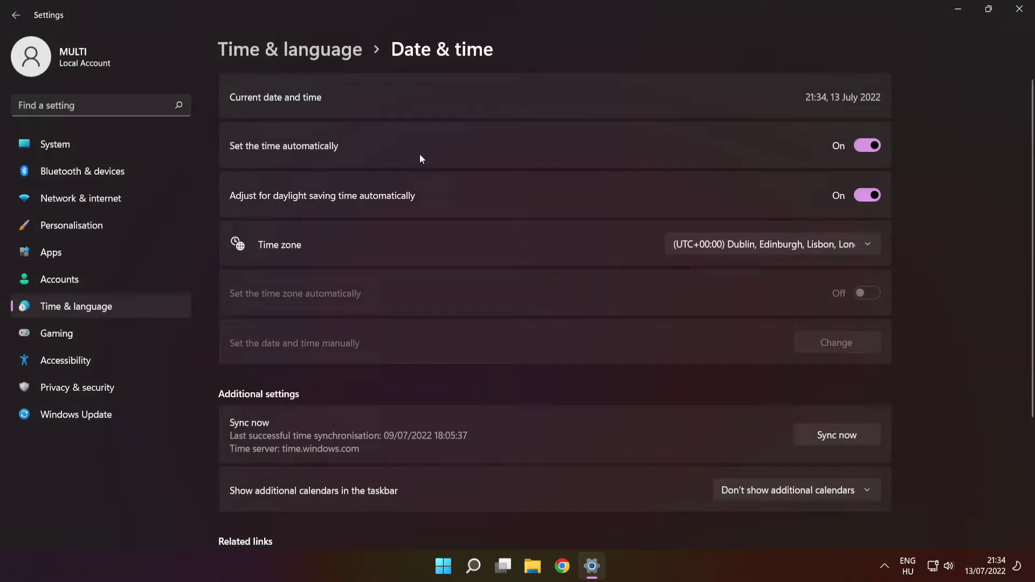
left_click(866, 146)
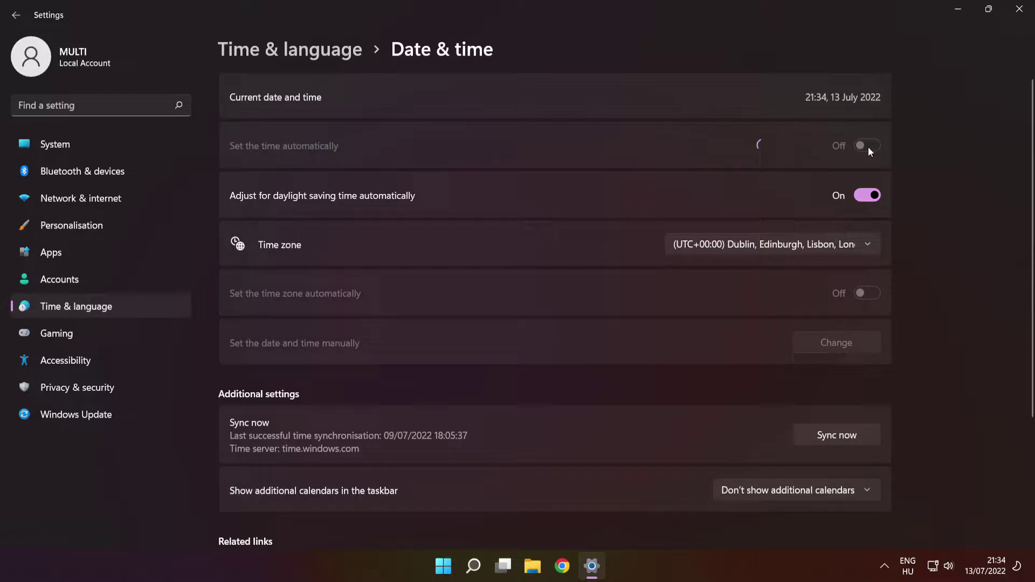
left_click(868, 147)
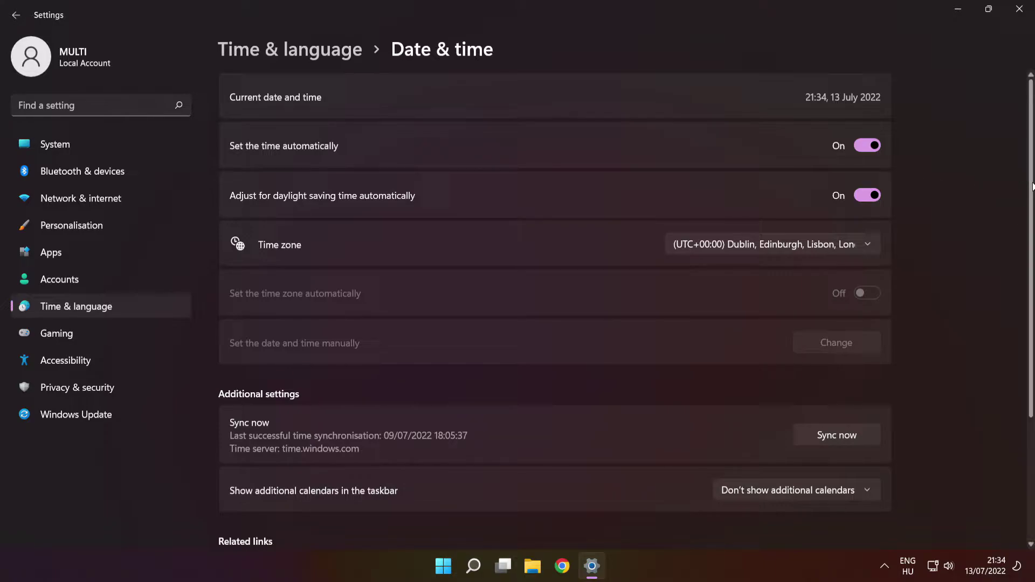
left_click_drag(1029, 185, 1031, 270)
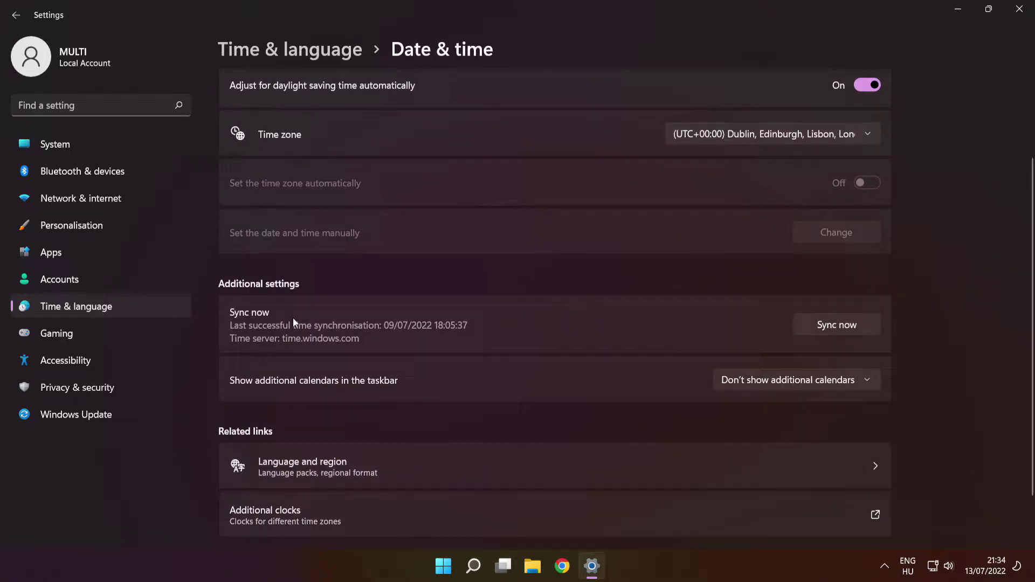
left_click(841, 326)
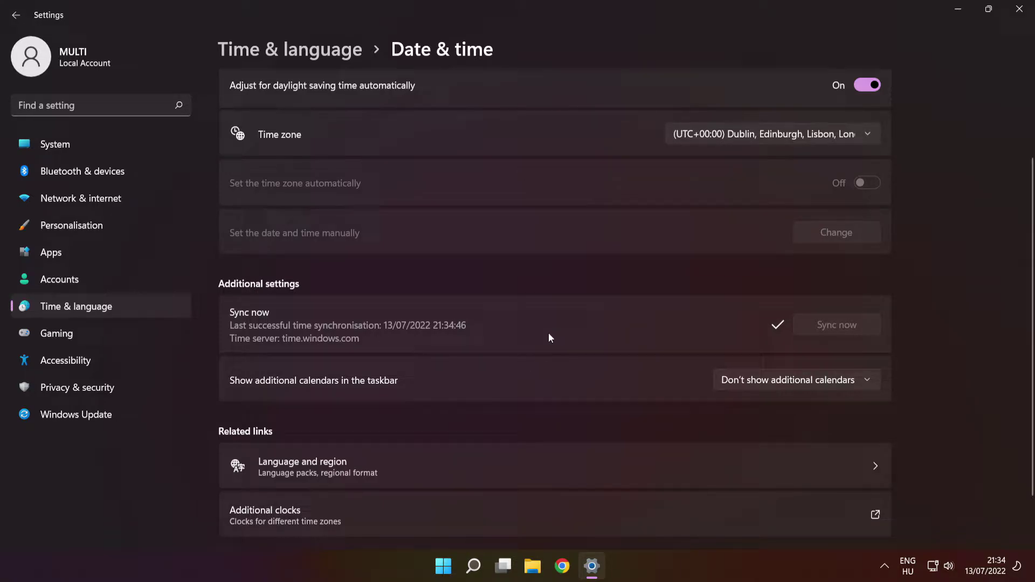
scroll(549, 335, "down", 2)
Step: Review Language & region (English UK, United Kingdom), then close Settings
left_click(435, 403)
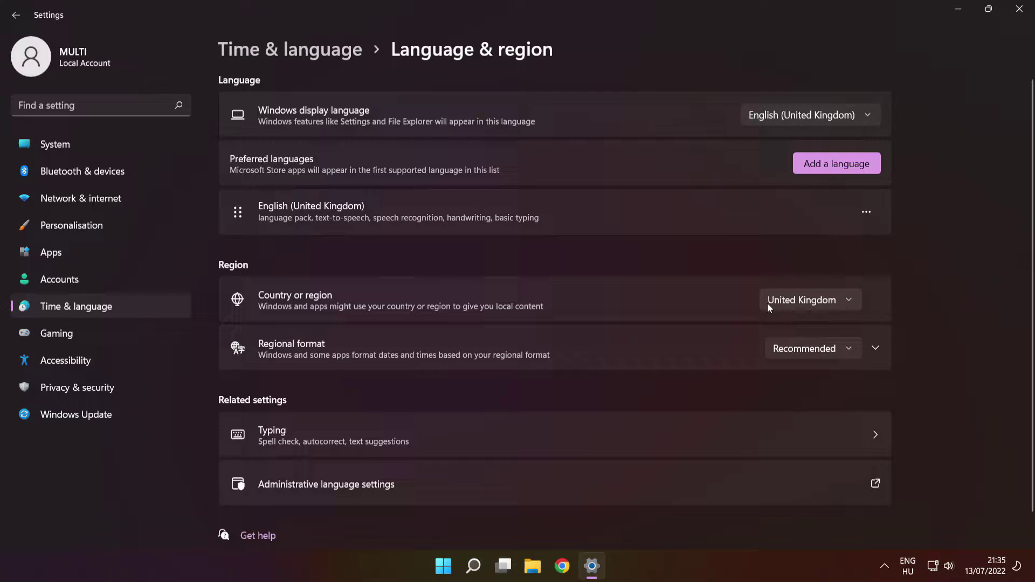
left_click(1020, 15)
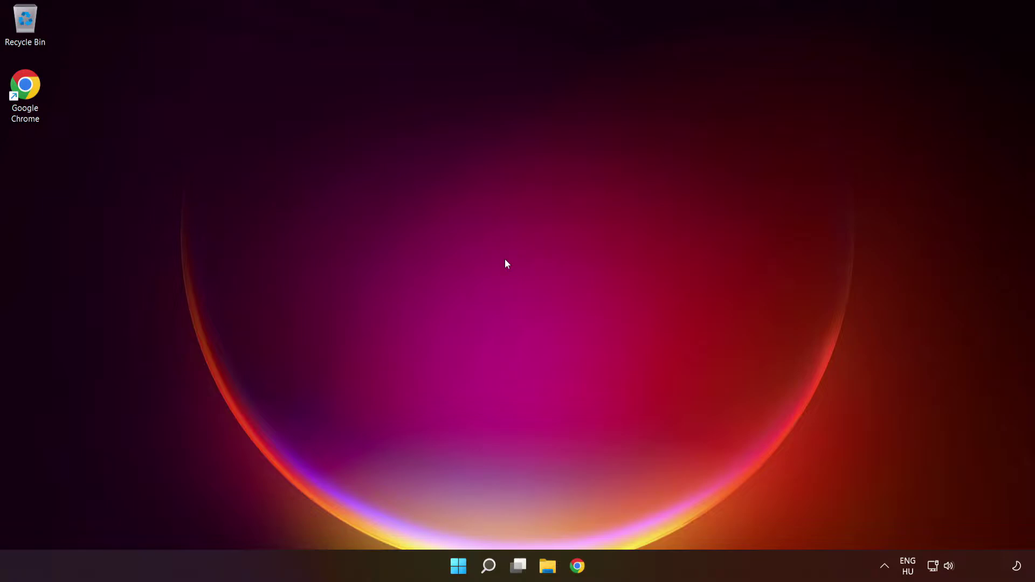
Step: Search 'updates', open Check for updates, and resume updates so Windows starts checking
left_click(488, 566)
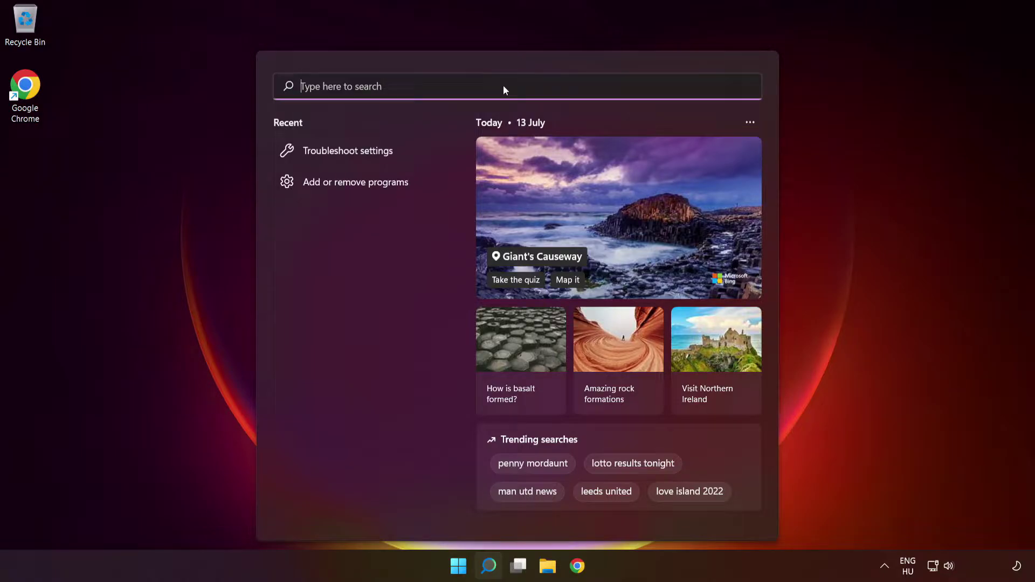
type("updates")
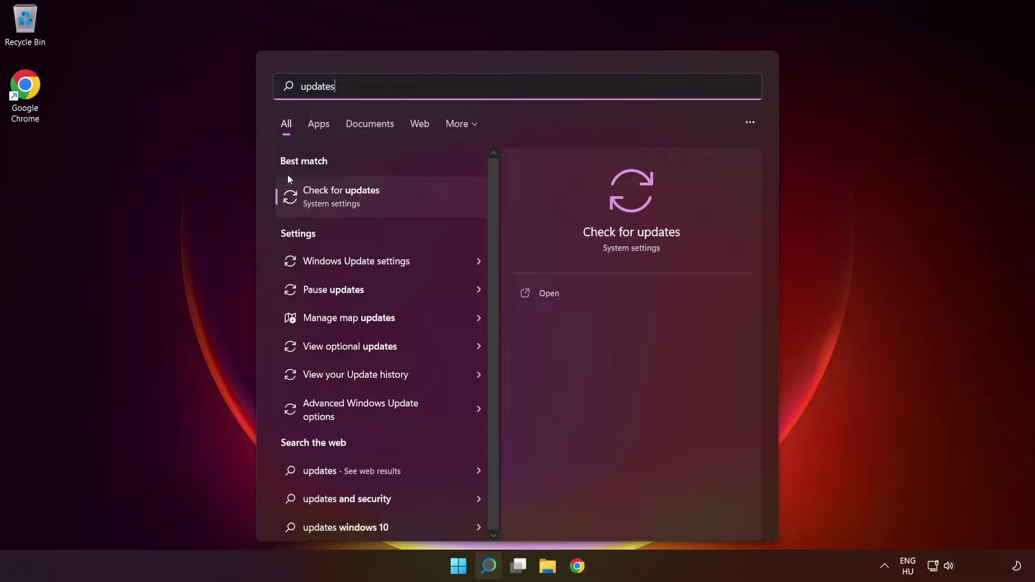
left_click(386, 206)
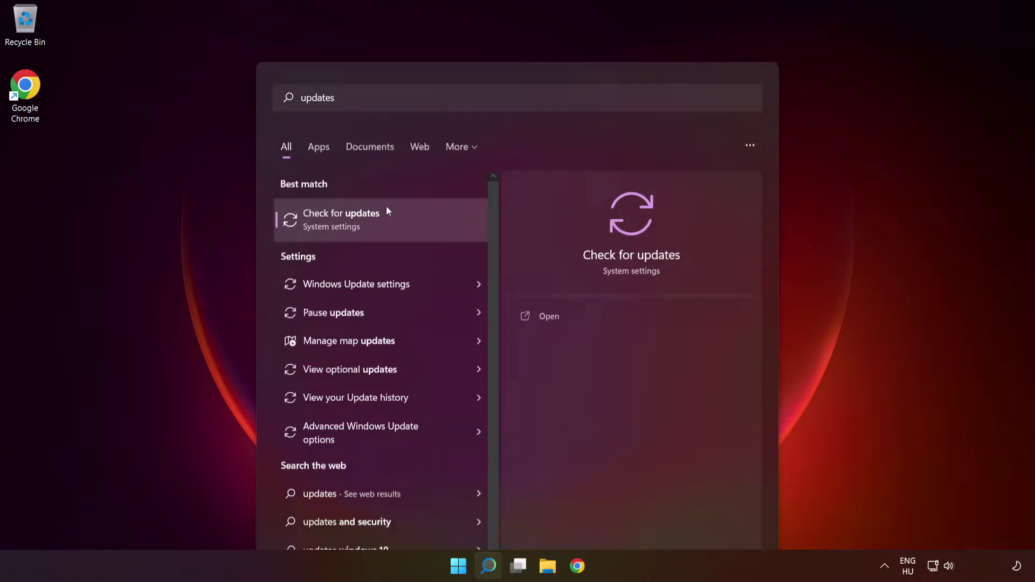
left_click(853, 112)
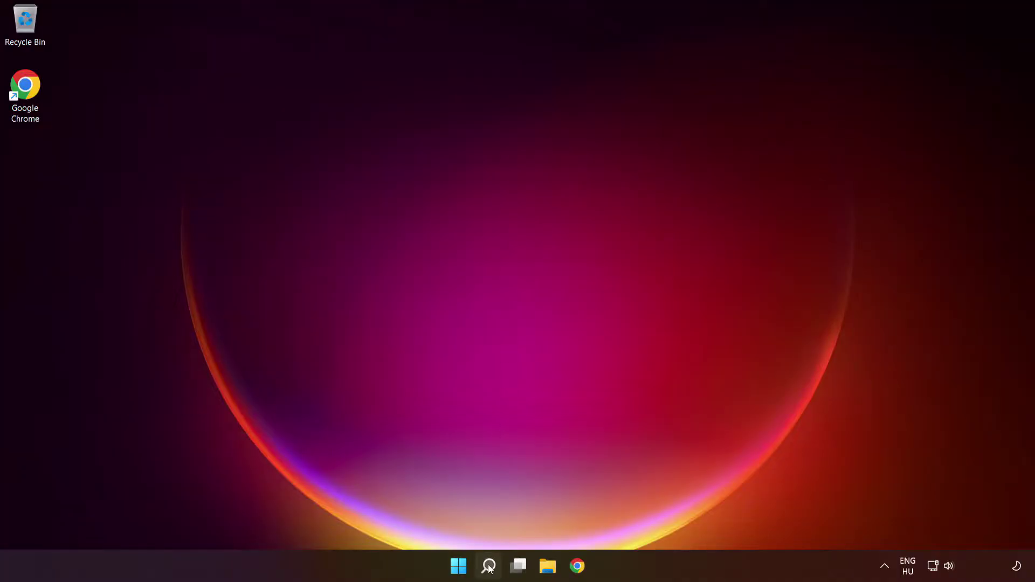
Step: Run the Windows Store Apps troubleshooter from Other troubleshooters, then close Settings
left_click(490, 566)
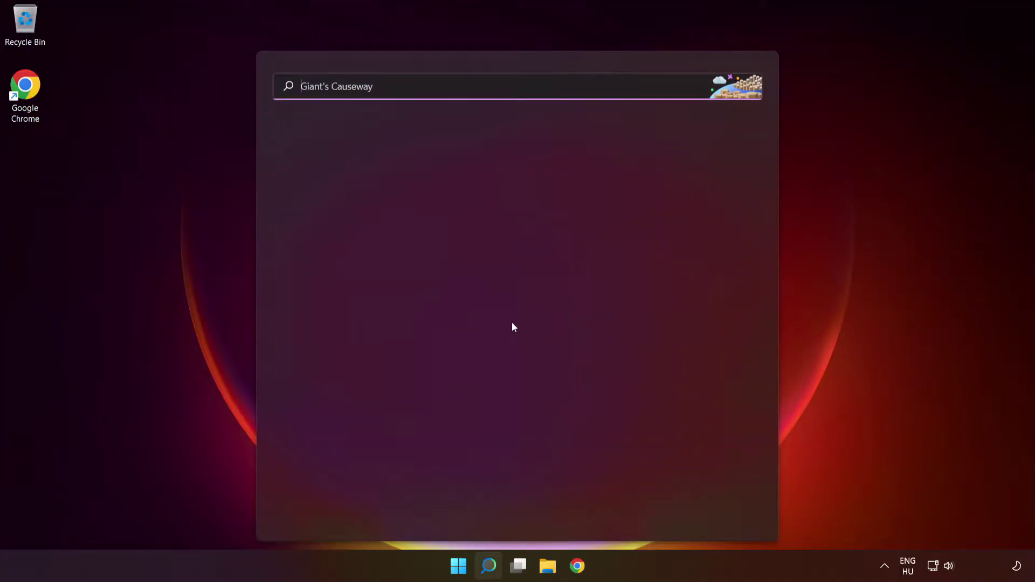
type("tr")
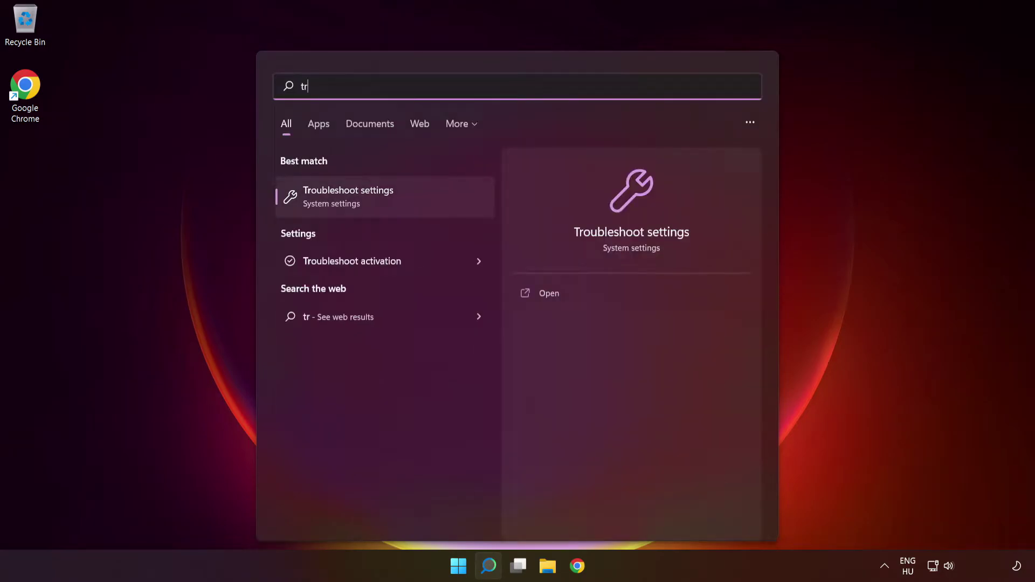
type("oublesho")
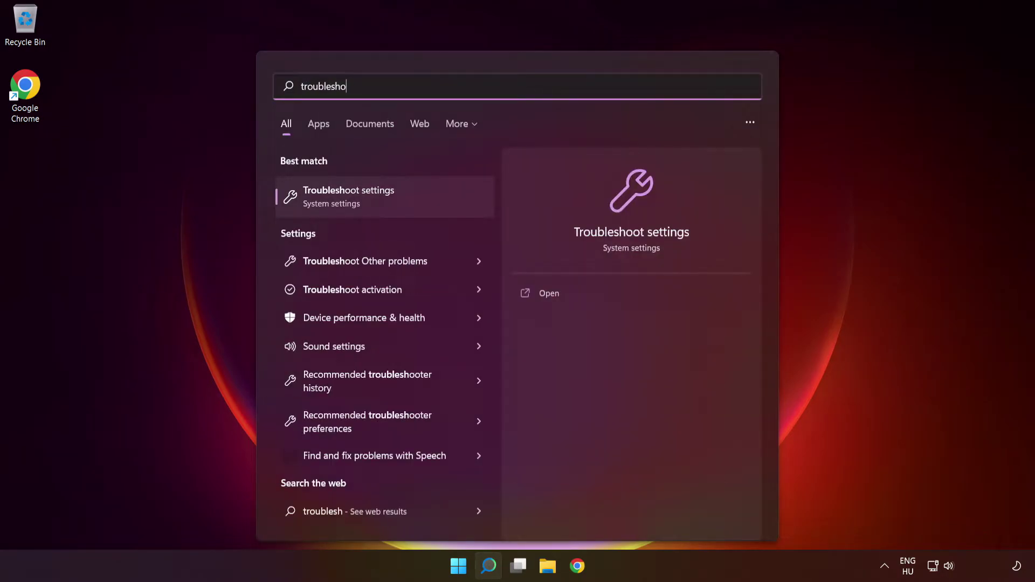
type("ot settings")
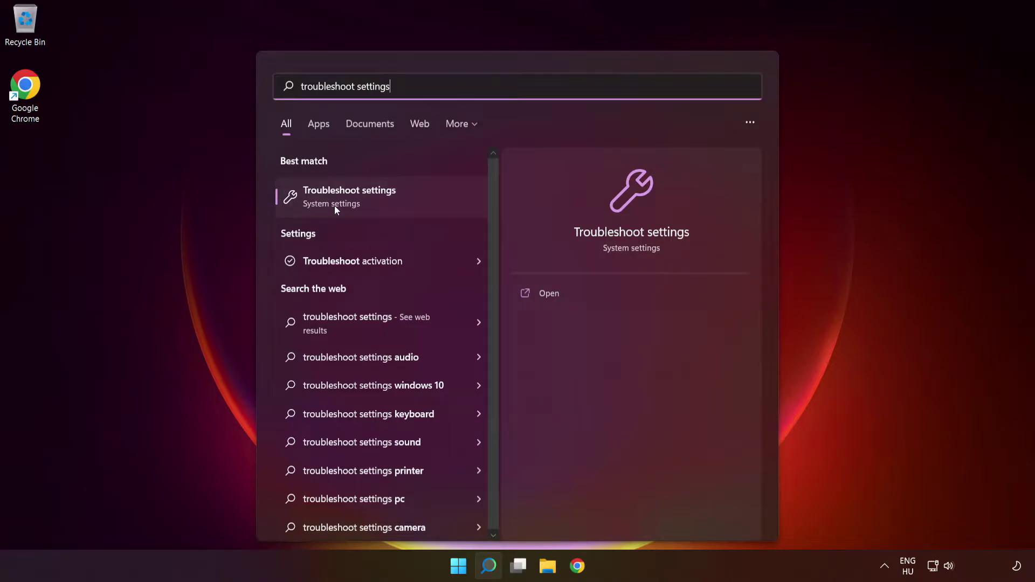
left_click(369, 206)
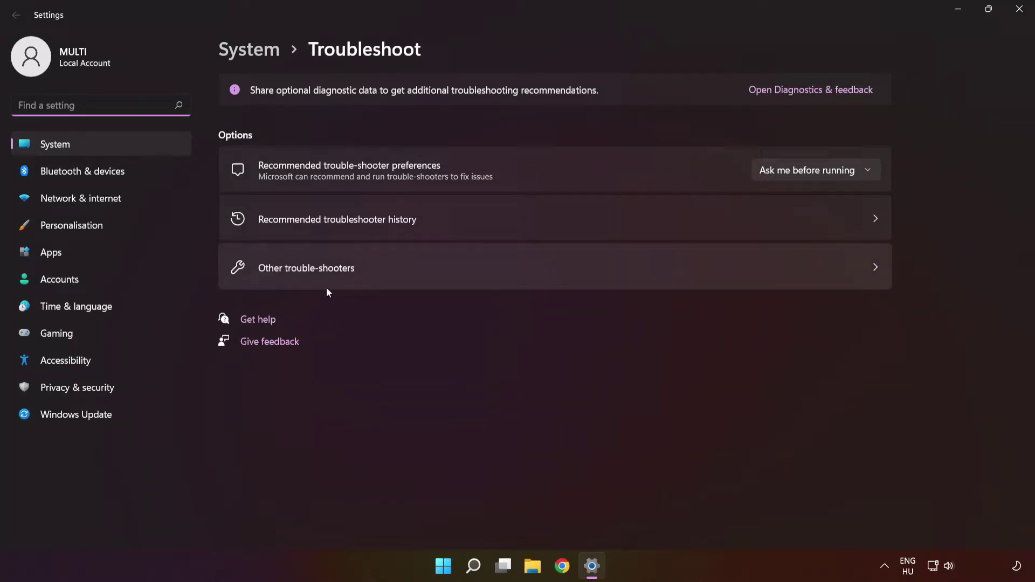
left_click(520, 275)
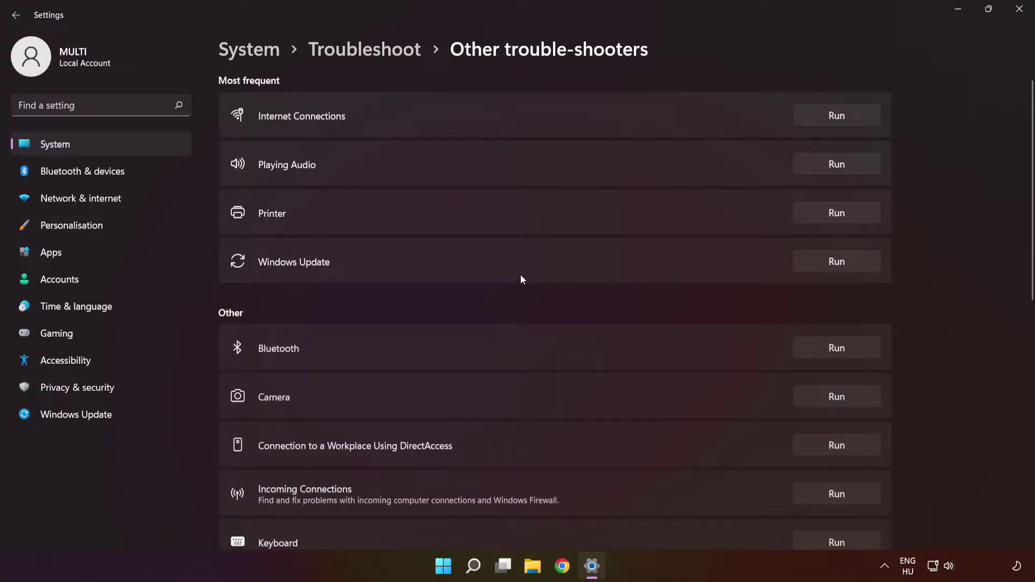
left_click_drag(1032, 139, 1024, 376)
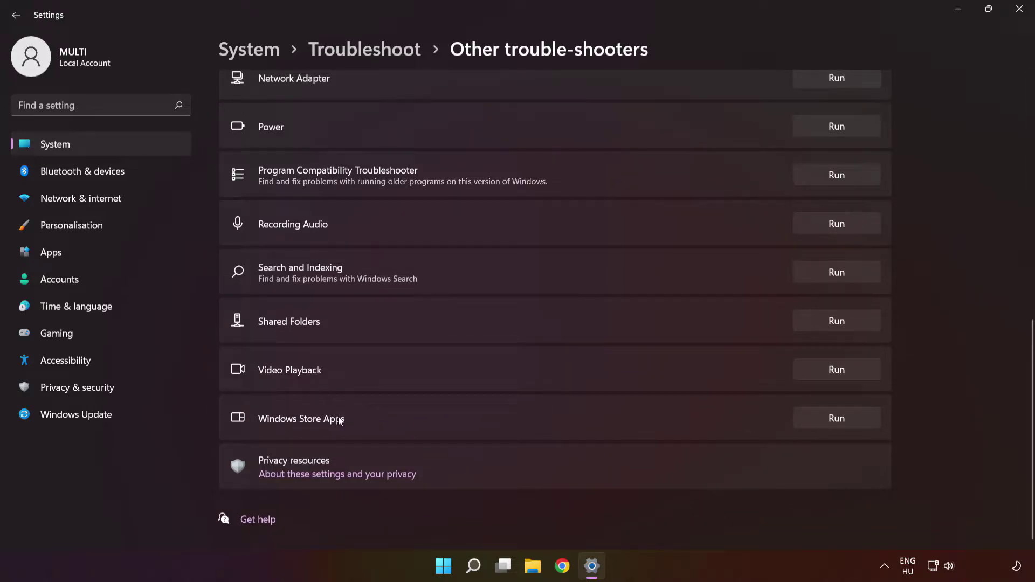
left_click(829, 420)
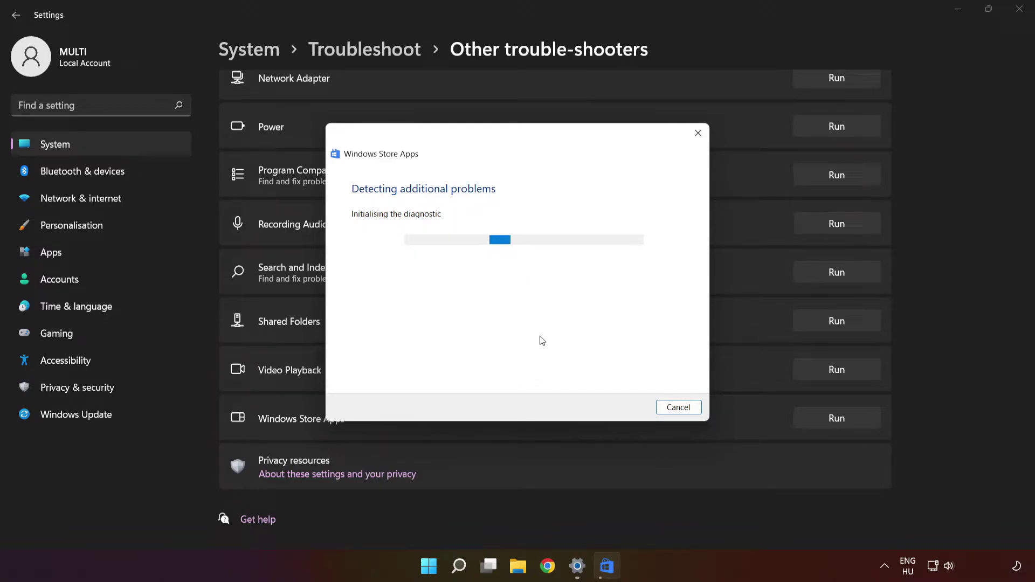
left_click(1019, 12)
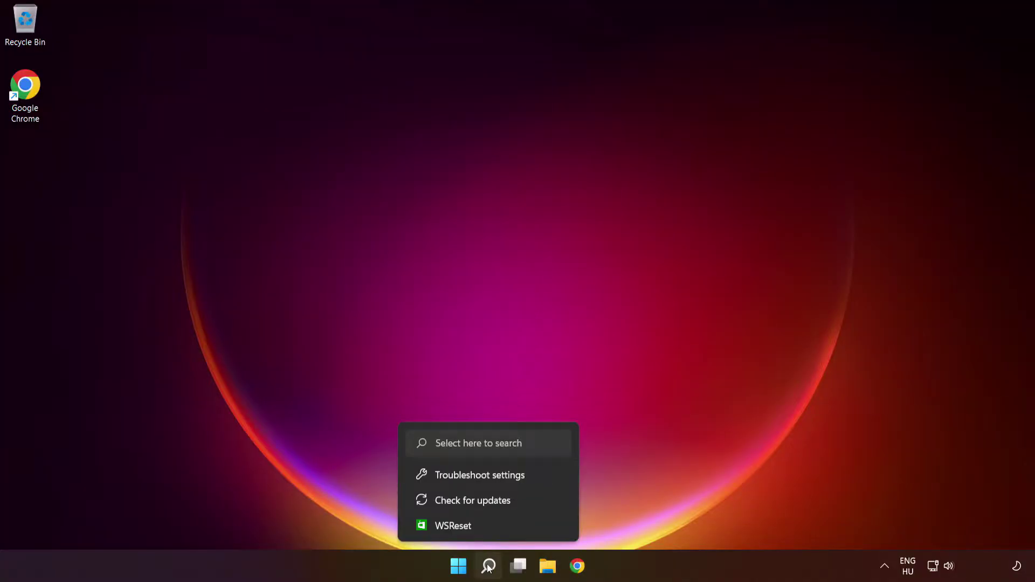
Step: Find Microsoft Store under Add or remove programs and show its advanced options
left_click(489, 568)
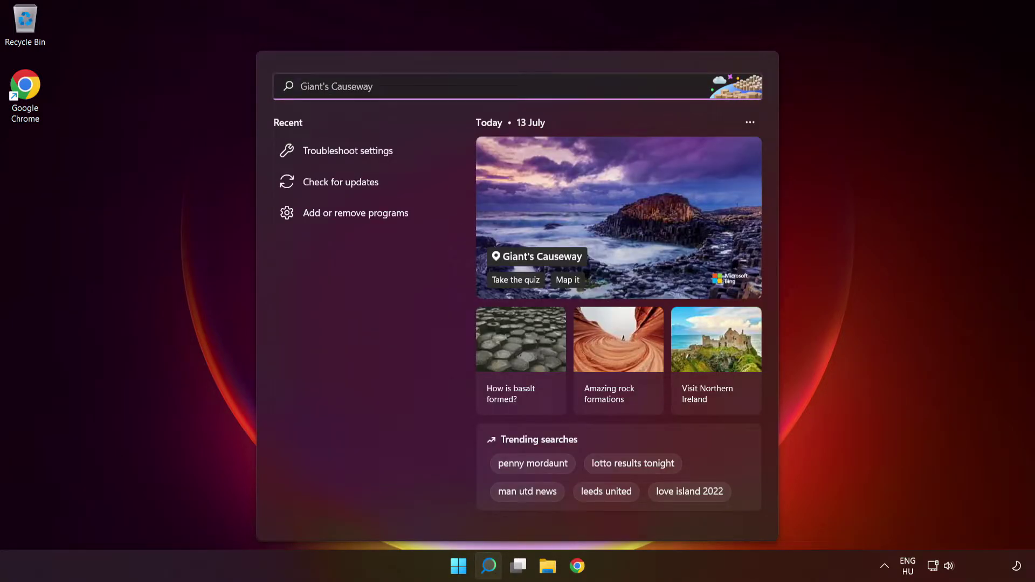
type("prog")
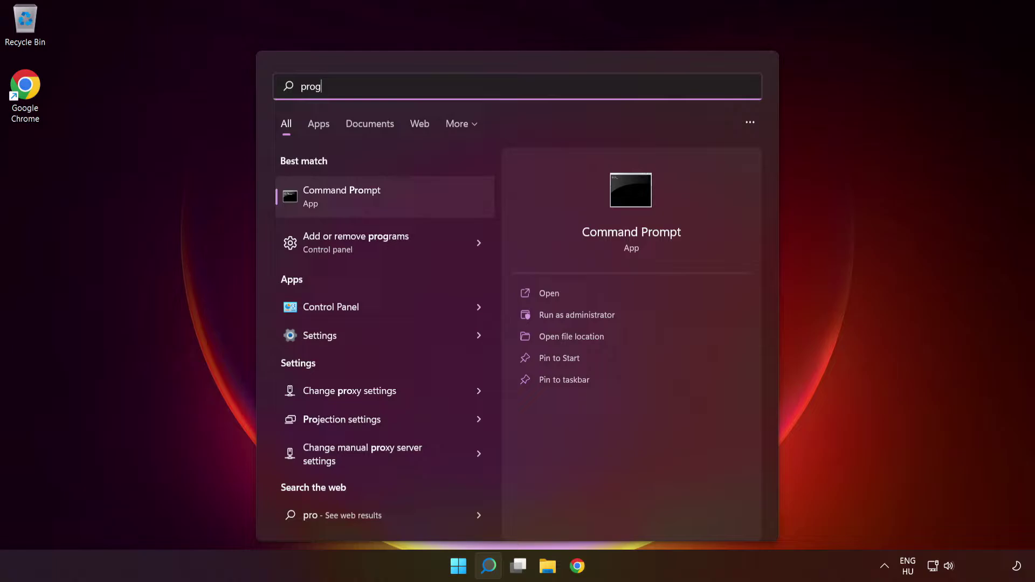
type("rams")
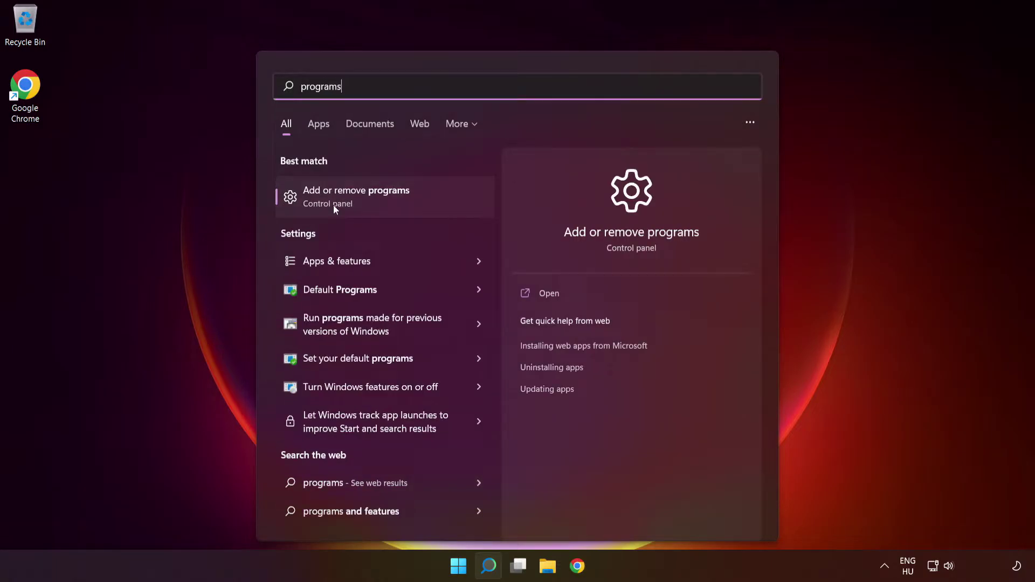
left_click(397, 206)
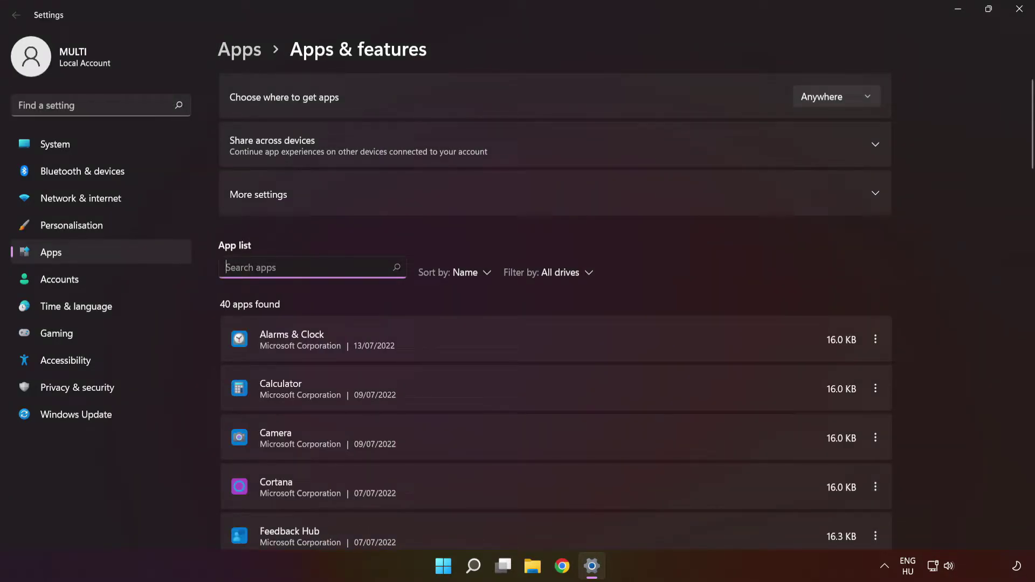
type("mic")
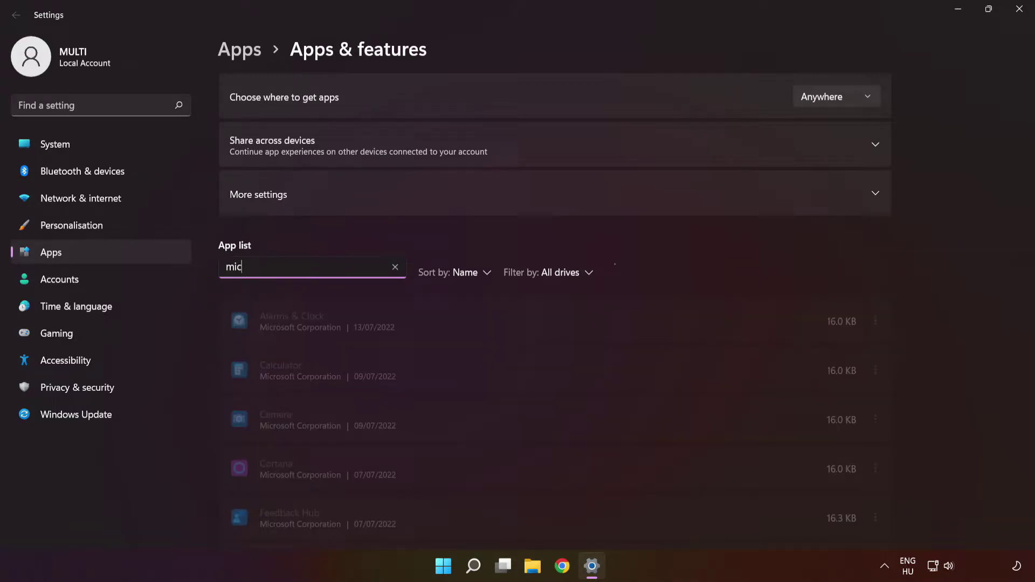
type("rosoft")
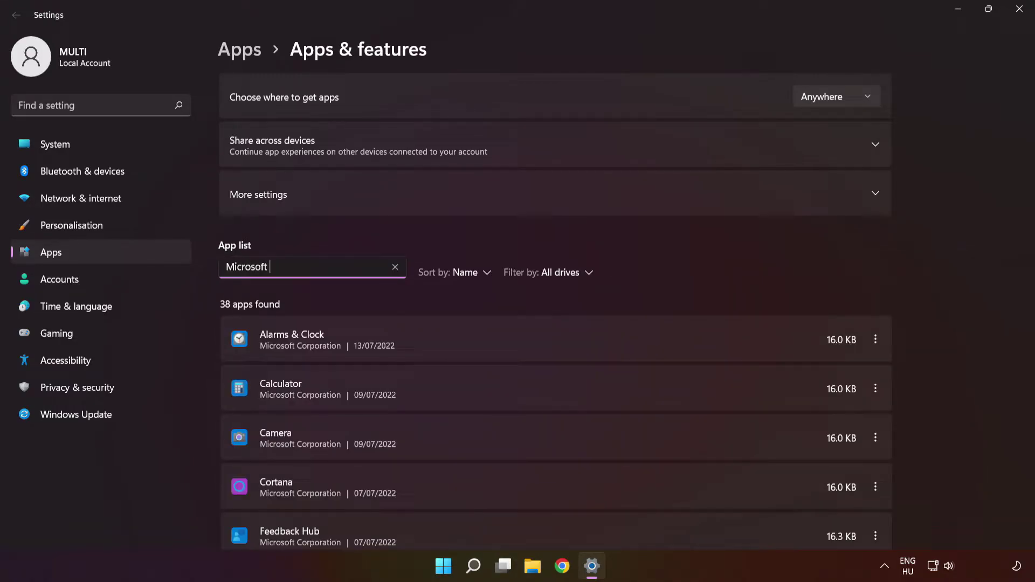
type(" store")
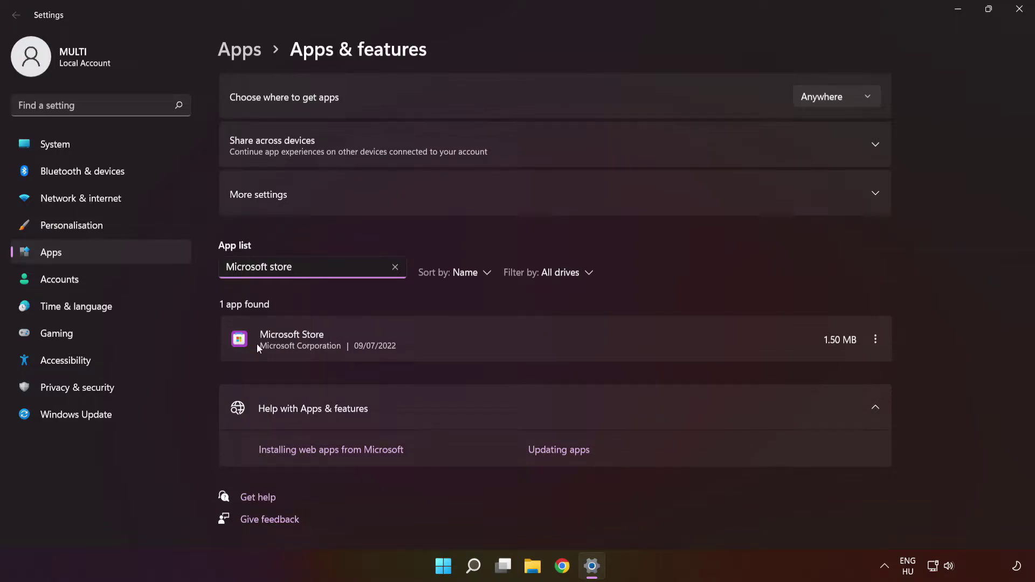
left_click(876, 340)
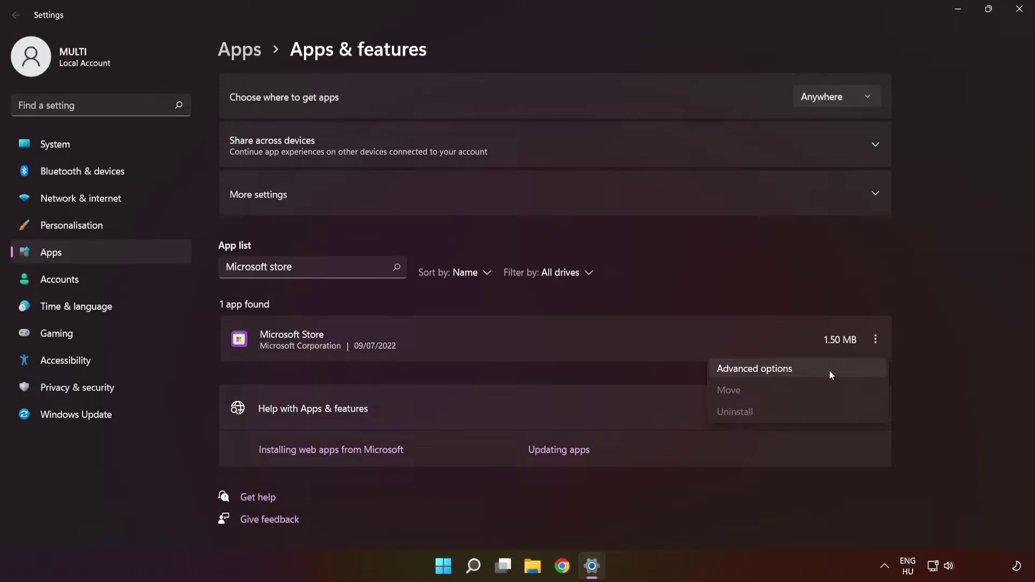
left_click(830, 374)
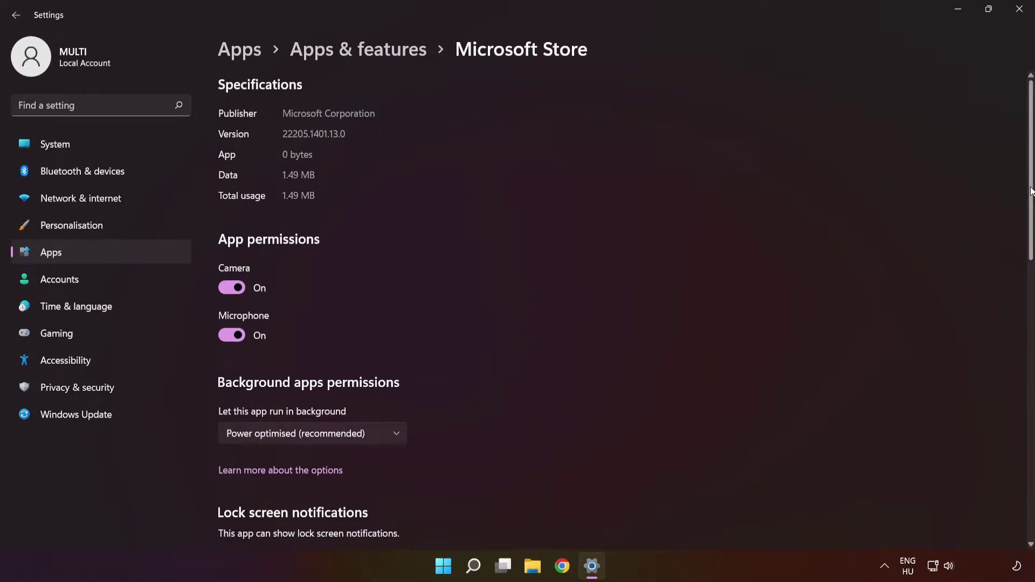
left_click_drag(1031, 192, 1028, 359)
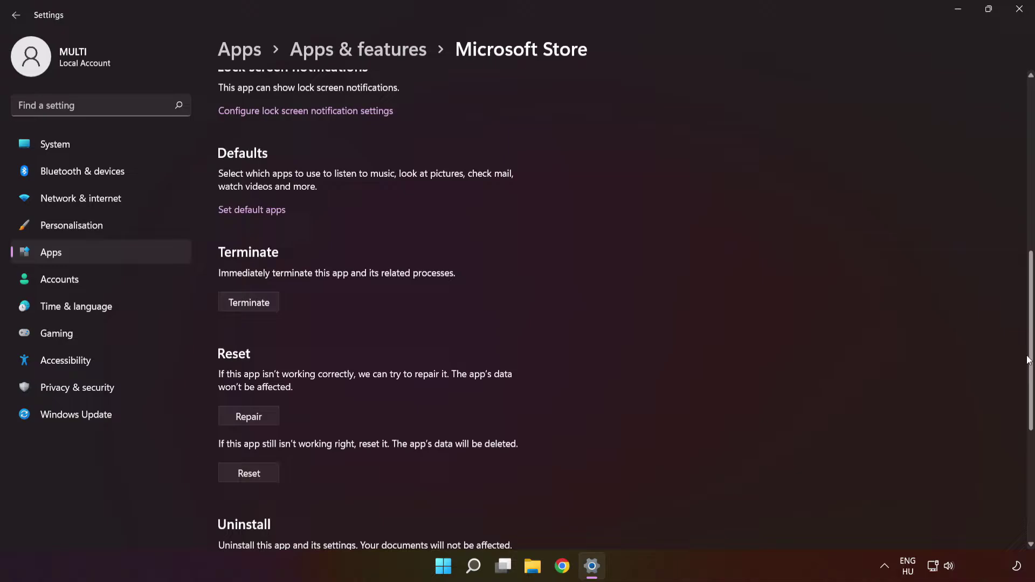
scroll(1027, 359, "down", 2)
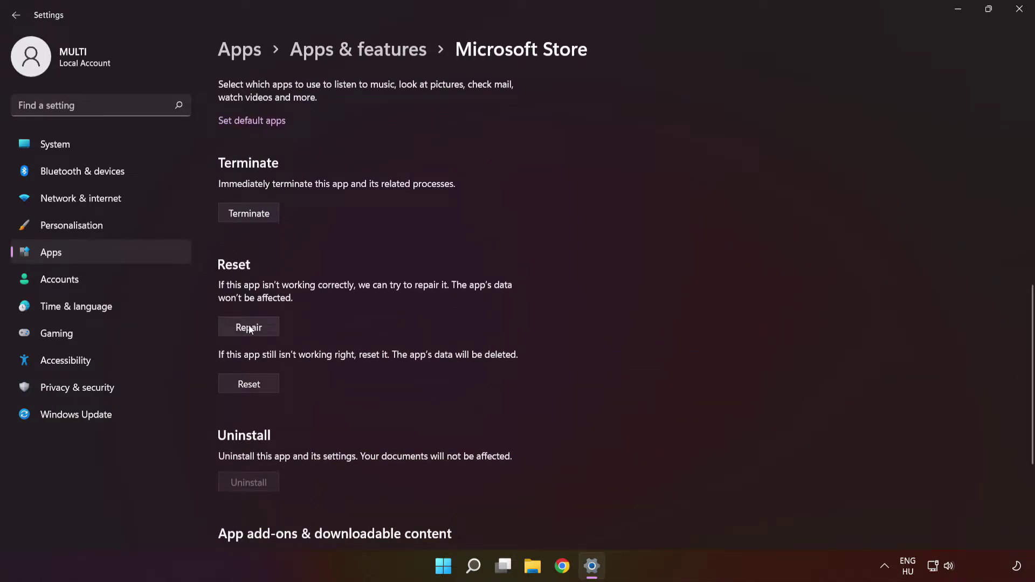
Step: Repair the Microsoft Store app, then reset it and confirm deleting its data
left_click(251, 329)
left_click(253, 385)
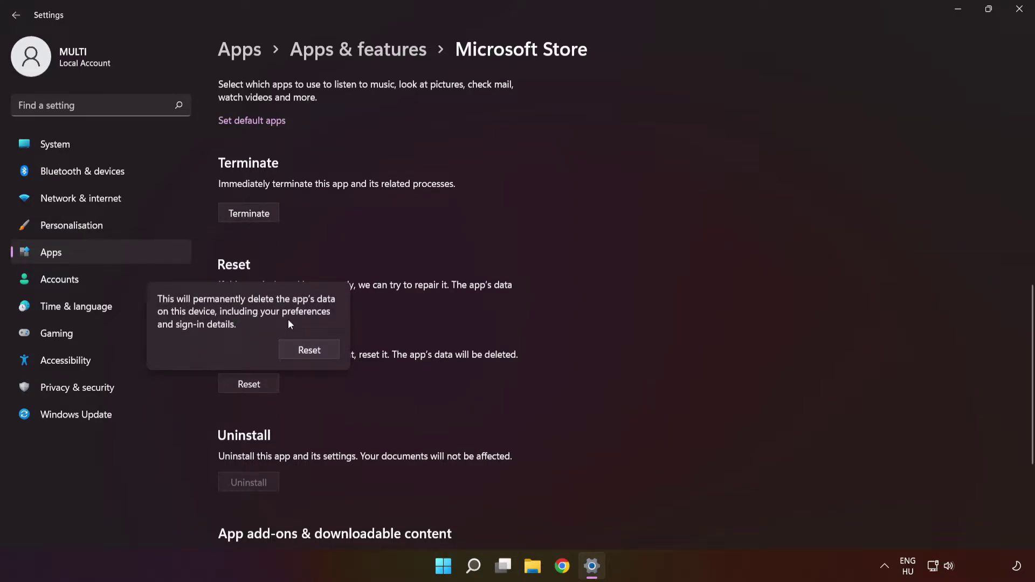
left_click(308, 352)
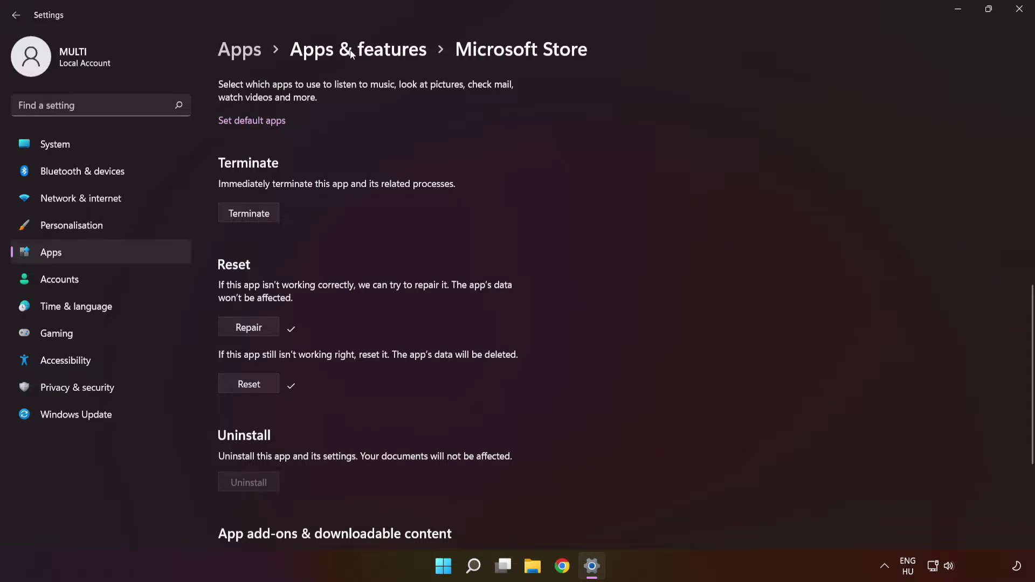
Step: Search the installed apps list for Xbox and show its advanced options
left_click(359, 49)
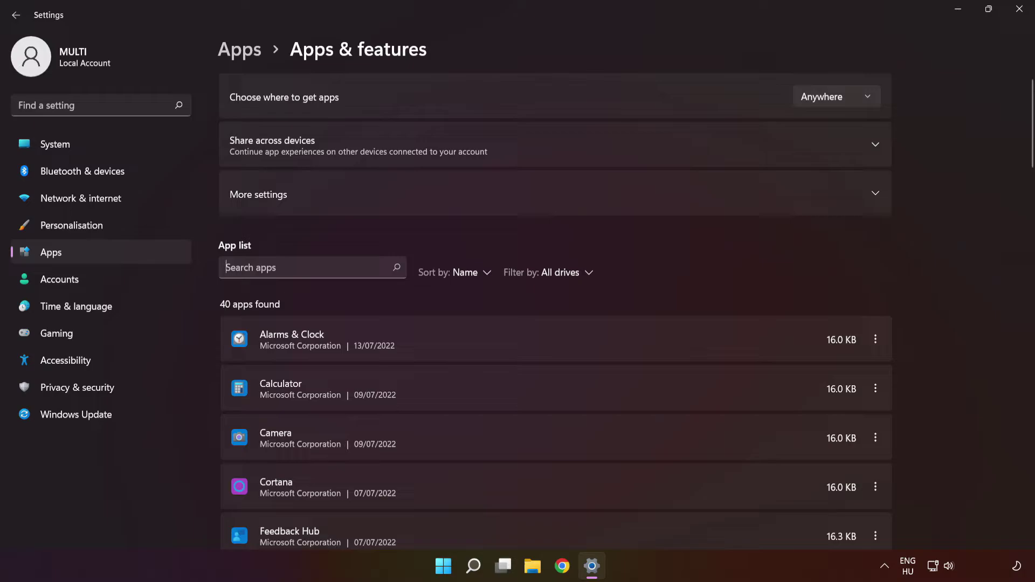
left_click(272, 268)
type("x")
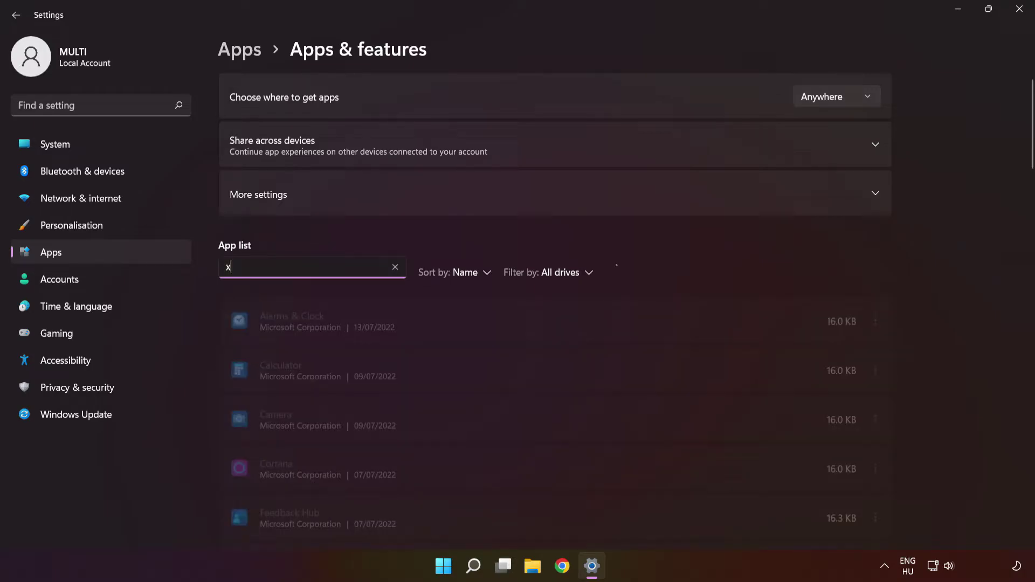
type("box")
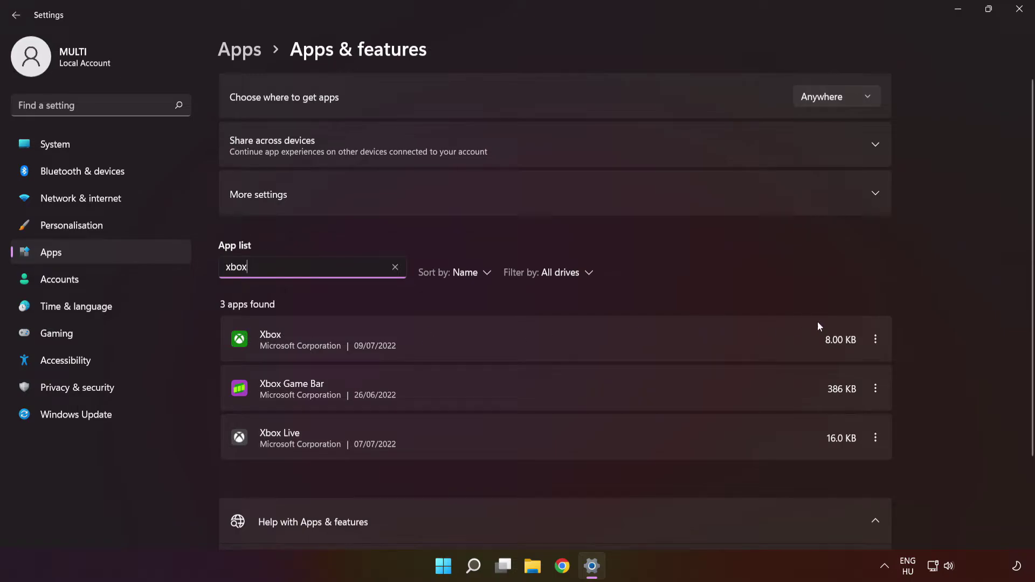
left_click(876, 338)
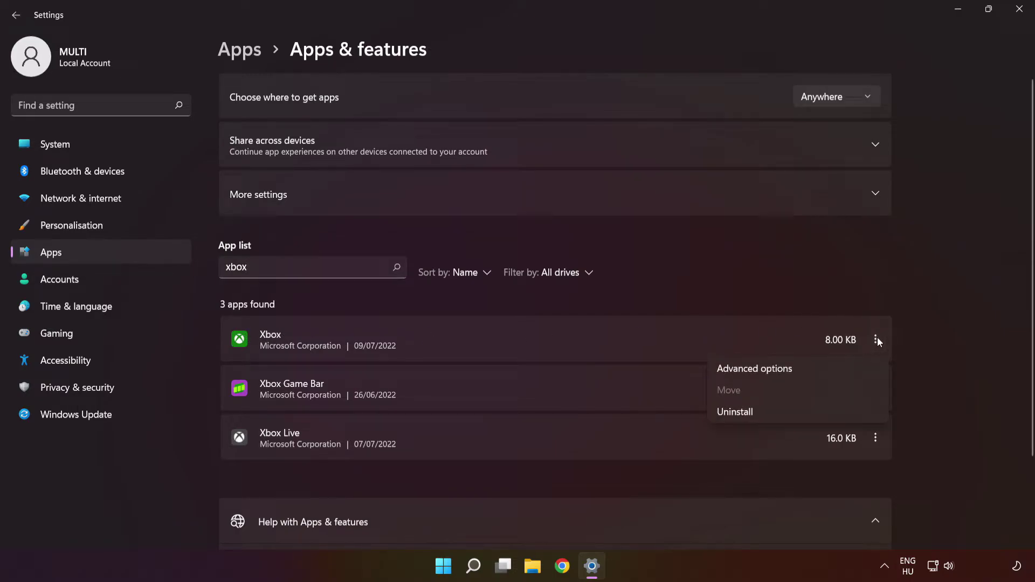
left_click(835, 369)
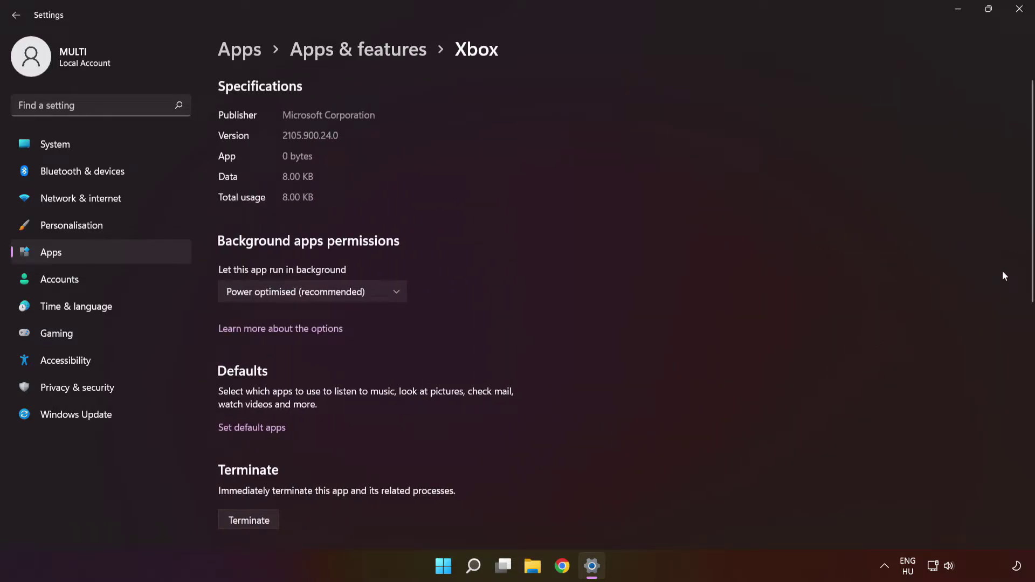
left_click_drag(1032, 253, 1020, 407)
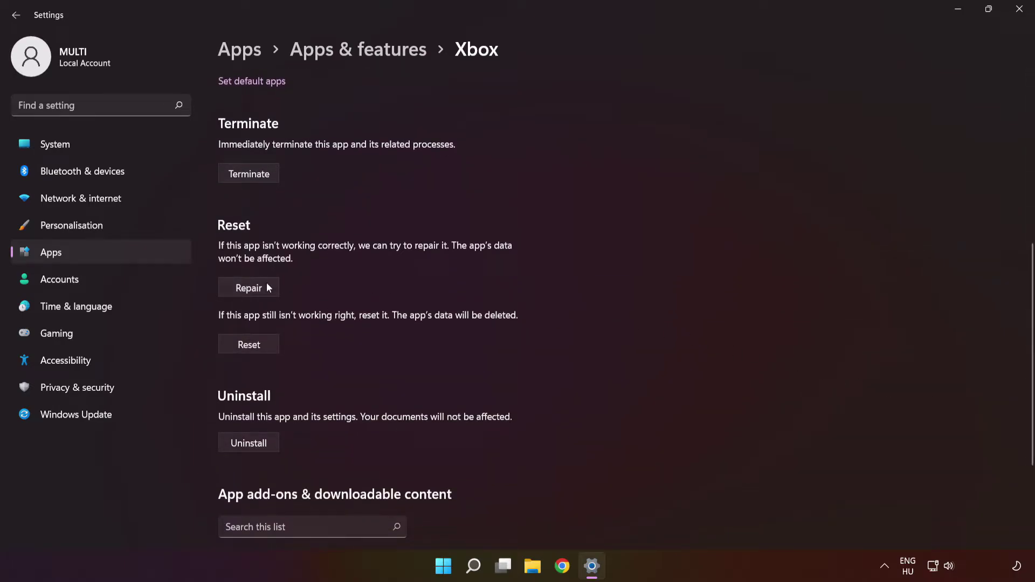
Step: Repair and reset the Xbox app, confirm the data deletion, and close Settings
left_click(247, 290)
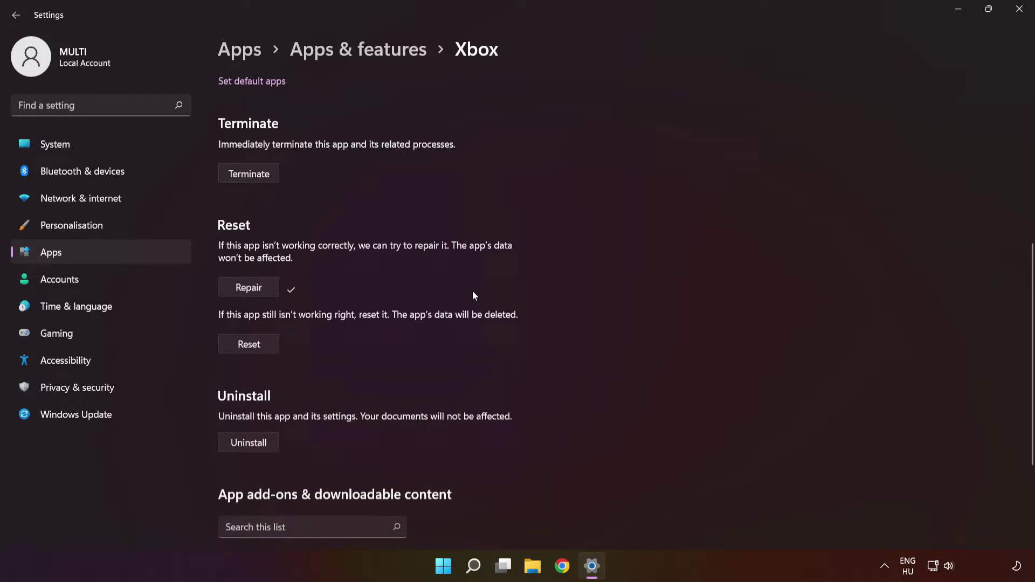
left_click(255, 349)
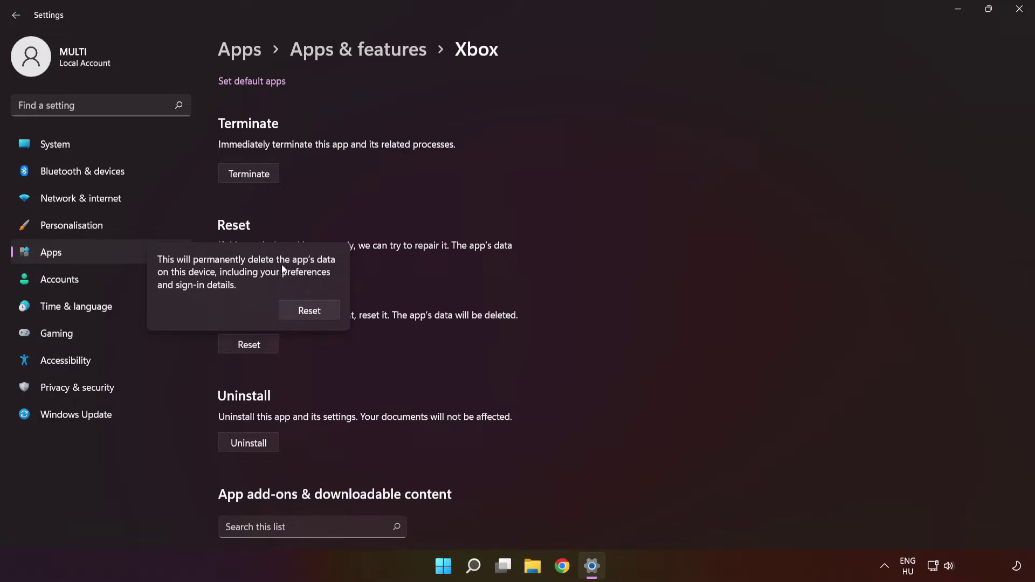
left_click(311, 313)
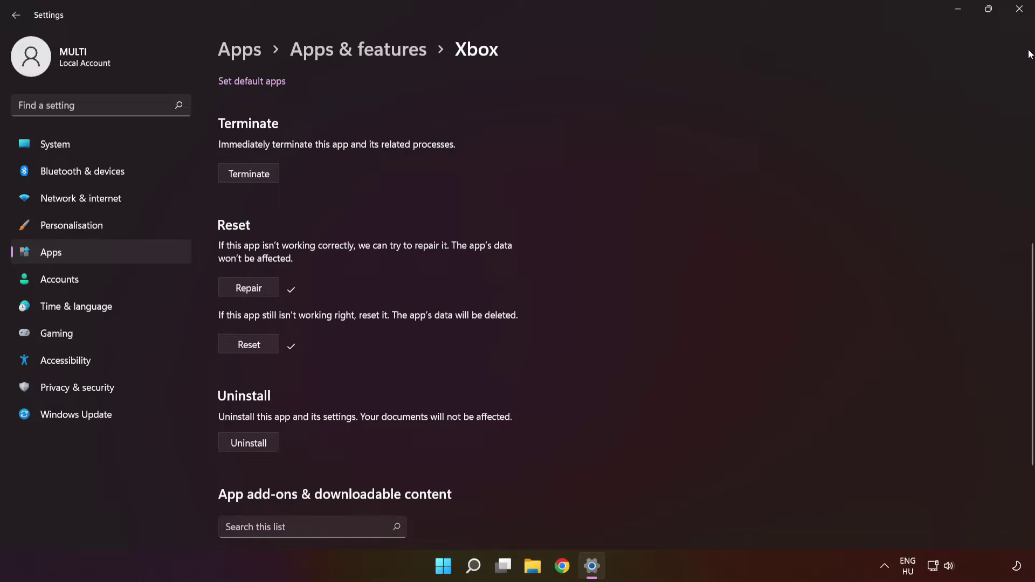
left_click(1019, 10)
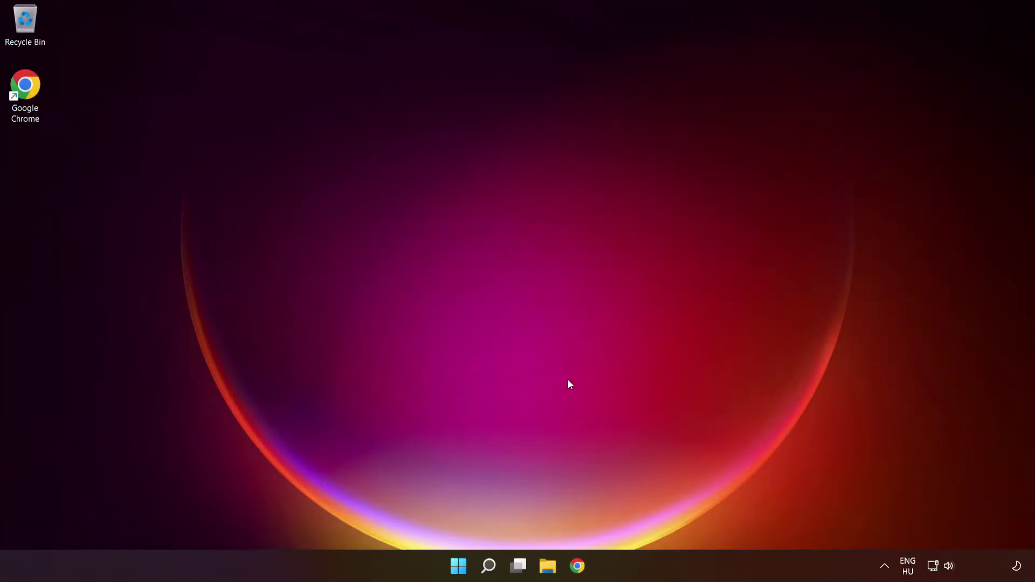
Step: Run wsreset from Windows Search and bring its console window into focus
left_click(490, 567)
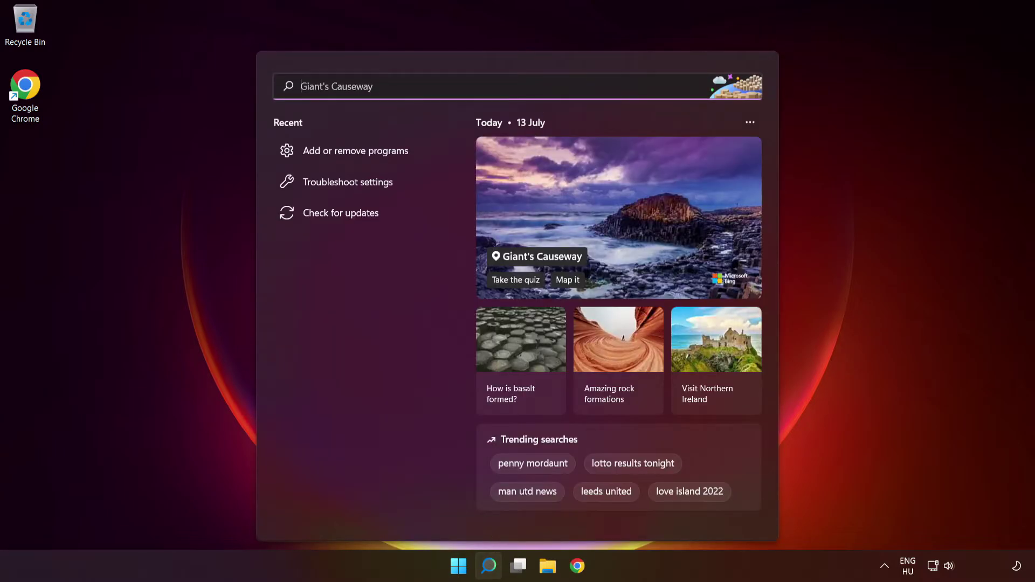
type("wsreset")
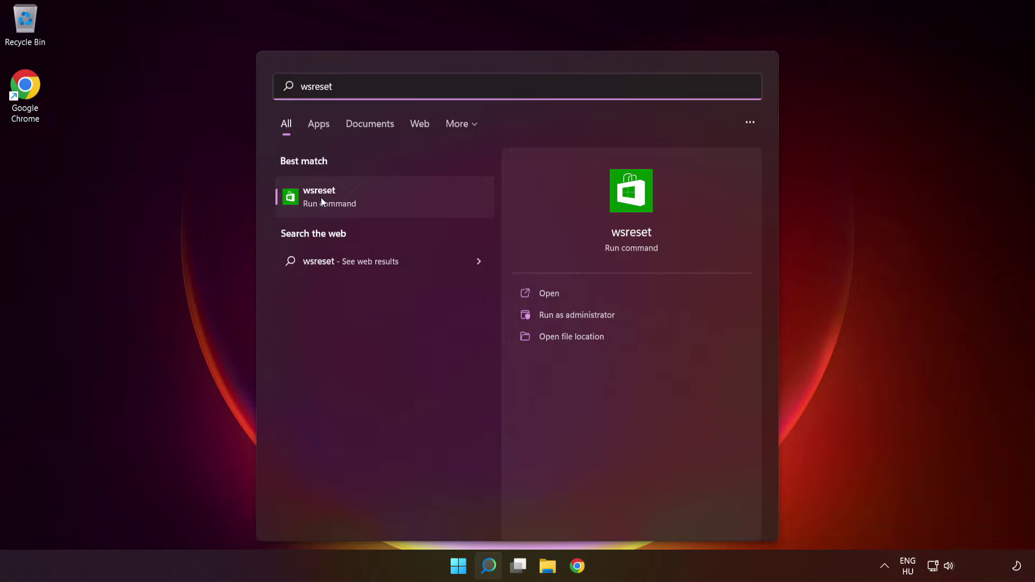
left_click(384, 205)
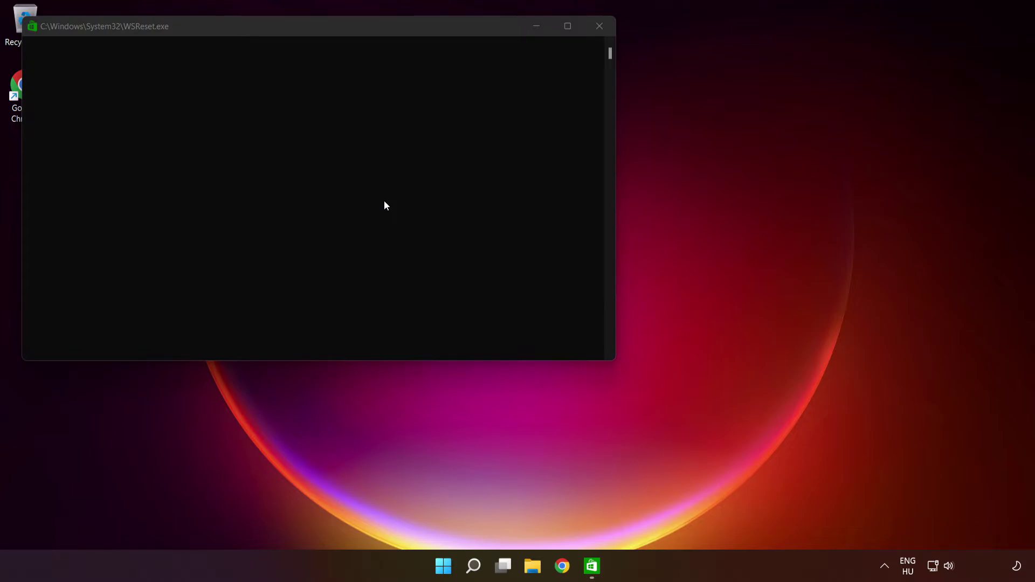
left_click(460, 30)
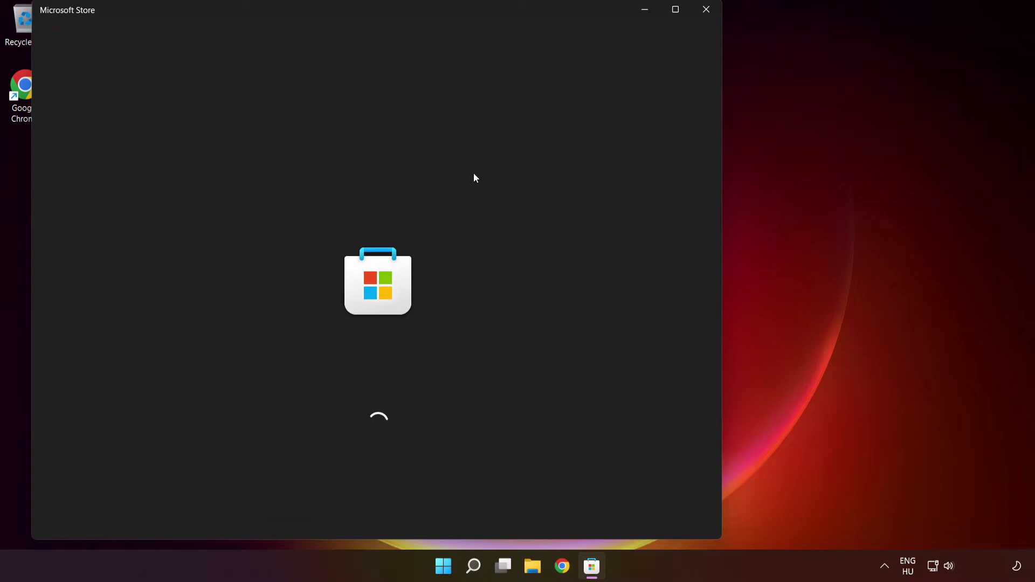
Step: Maximize Microsoft Store, then launch the Services app from Windows Search
left_click(675, 10)
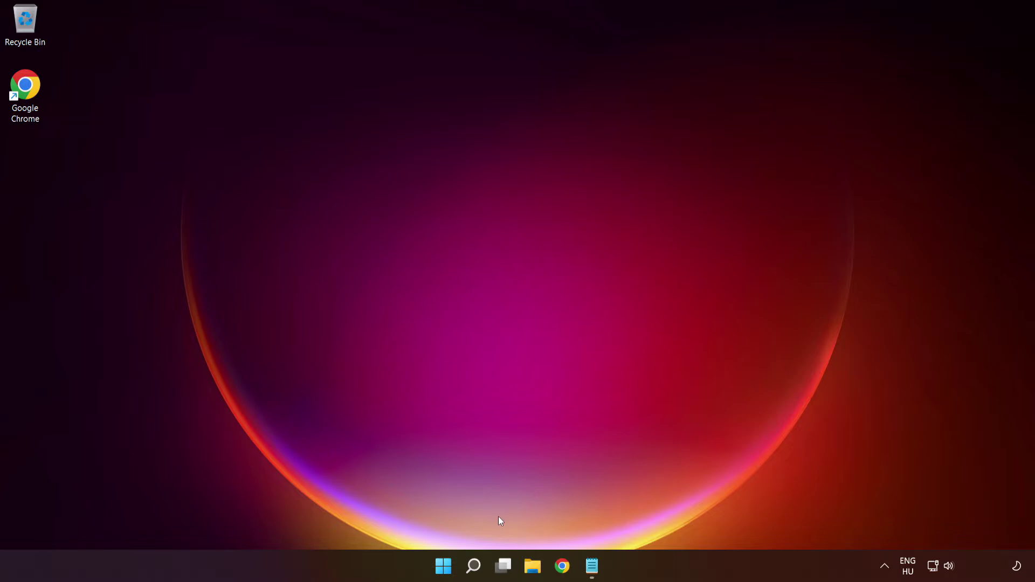
left_click(474, 566)
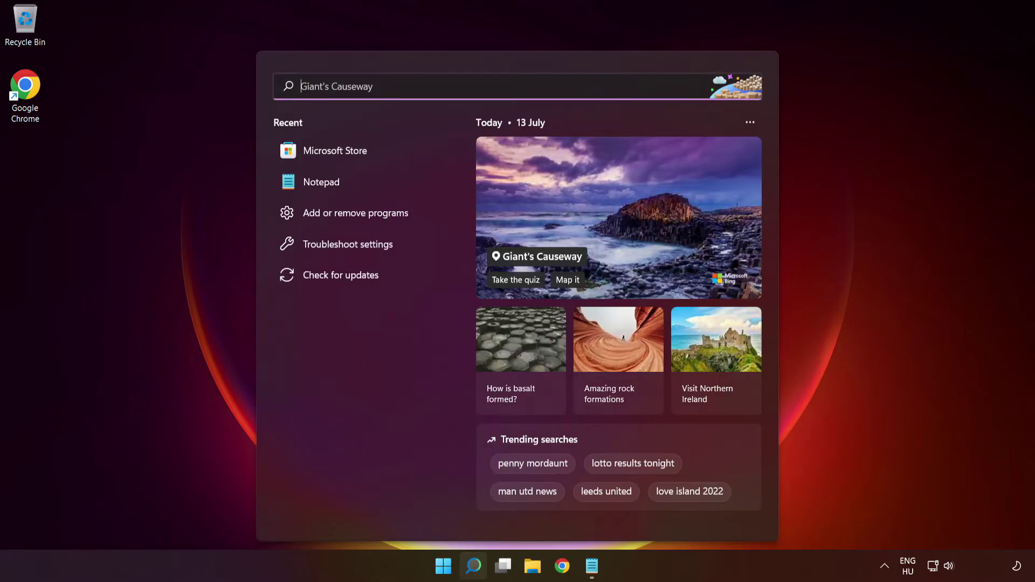
type("services")
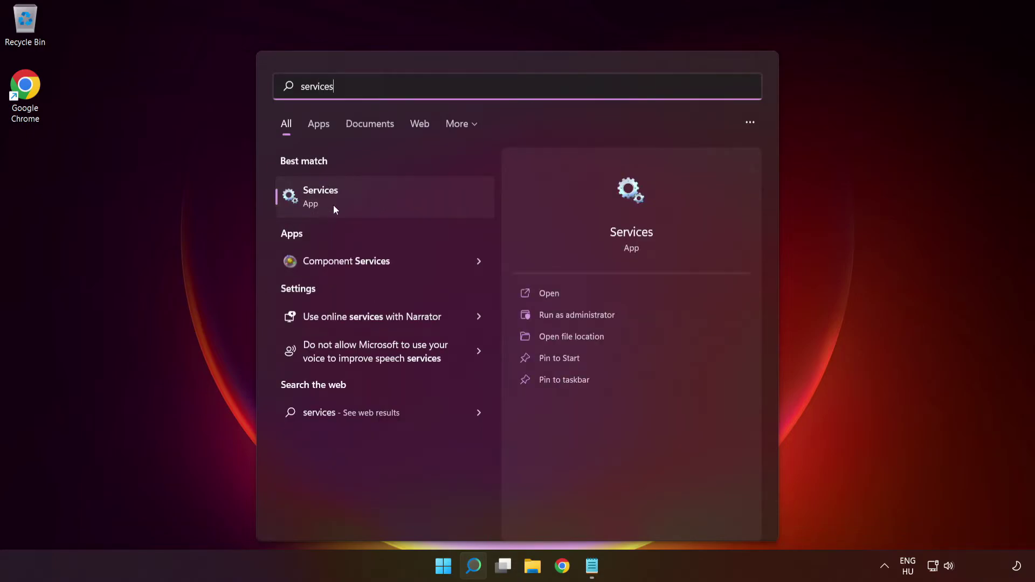
left_click(398, 197)
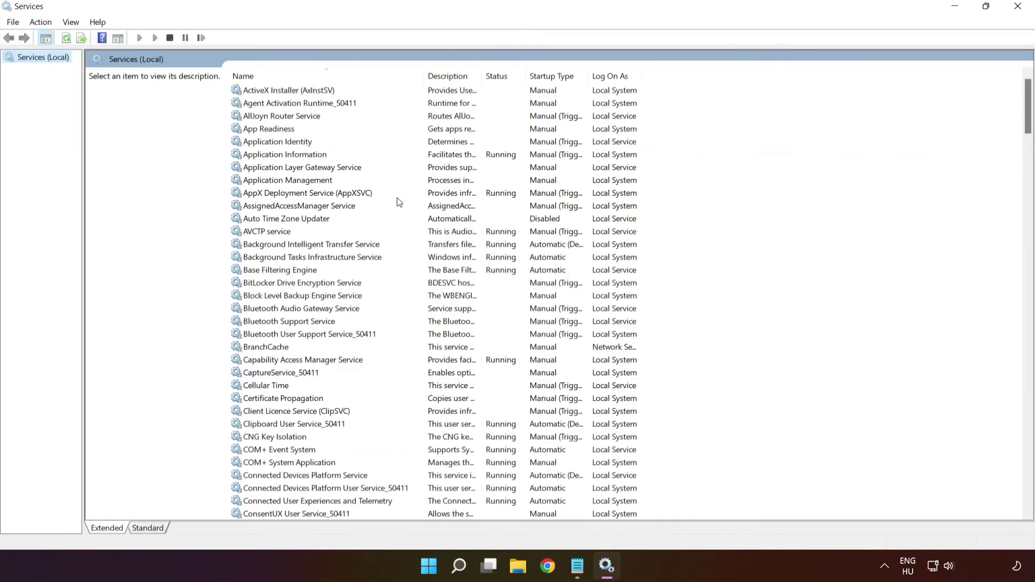
Step: Set IP Helper's startup type to Automatic, then jump to Xbox Accessory Management Service
key("i")
left_click(296, 120)
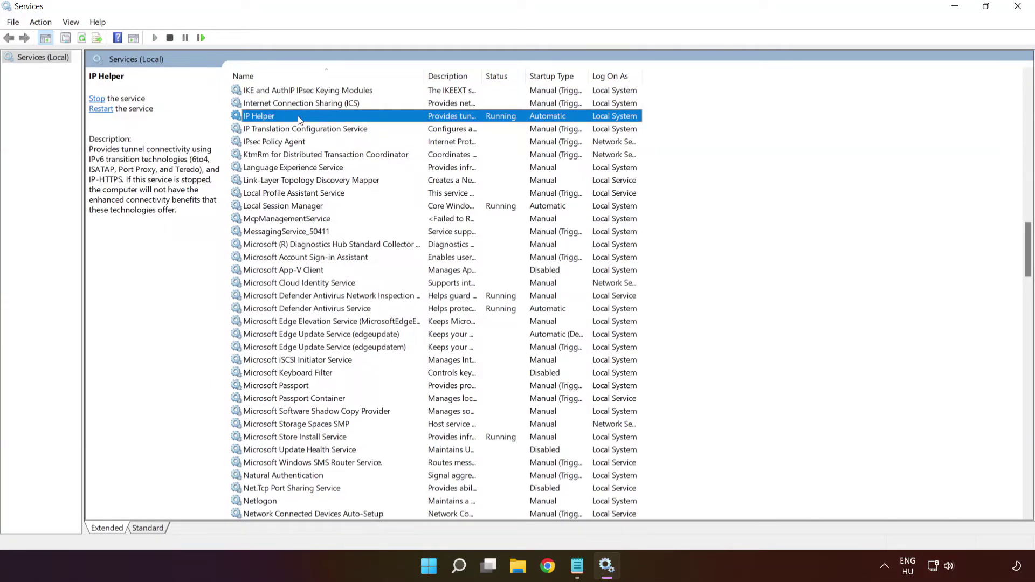
right_click(300, 120)
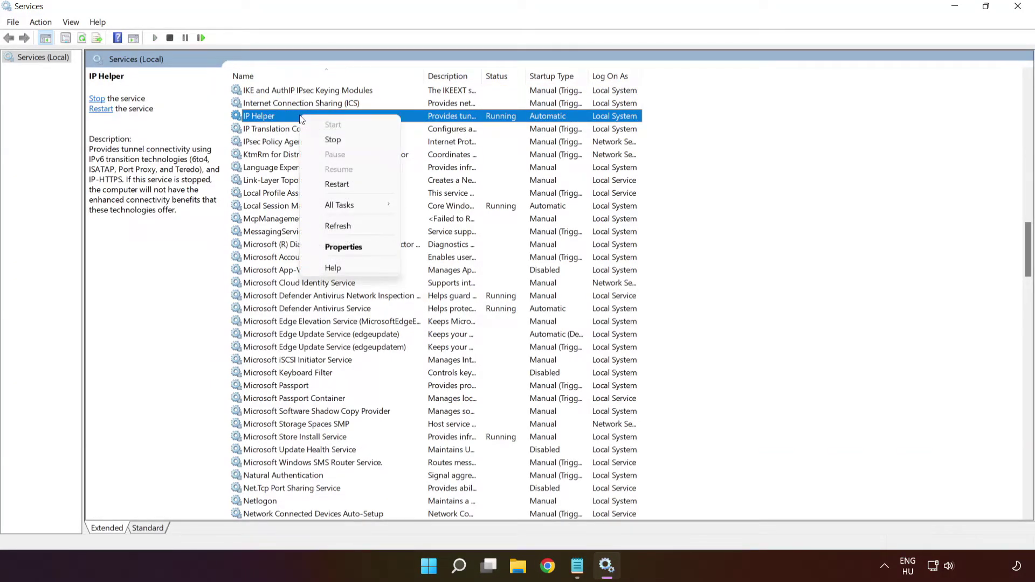
left_click(356, 252)
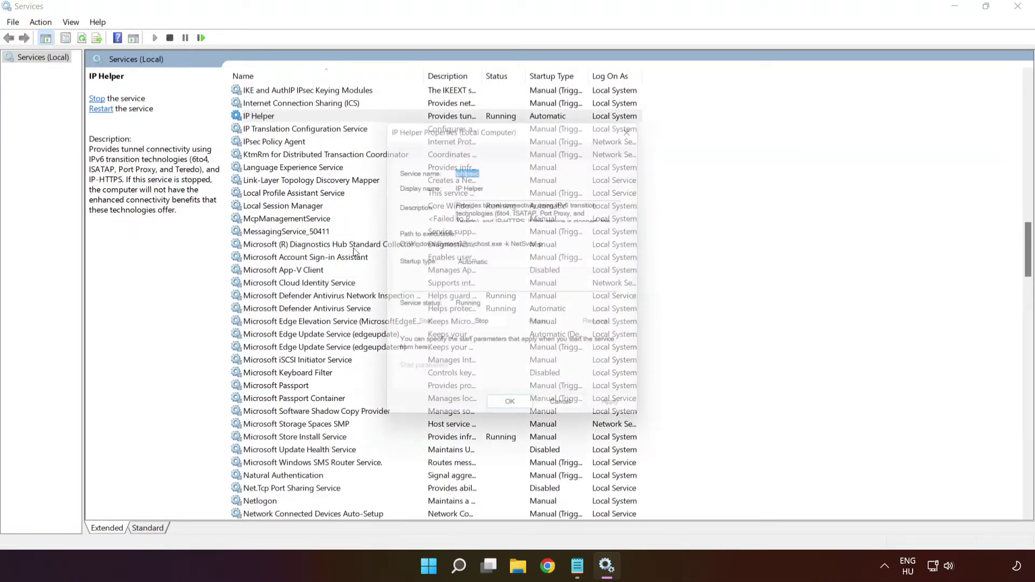
left_click(499, 267)
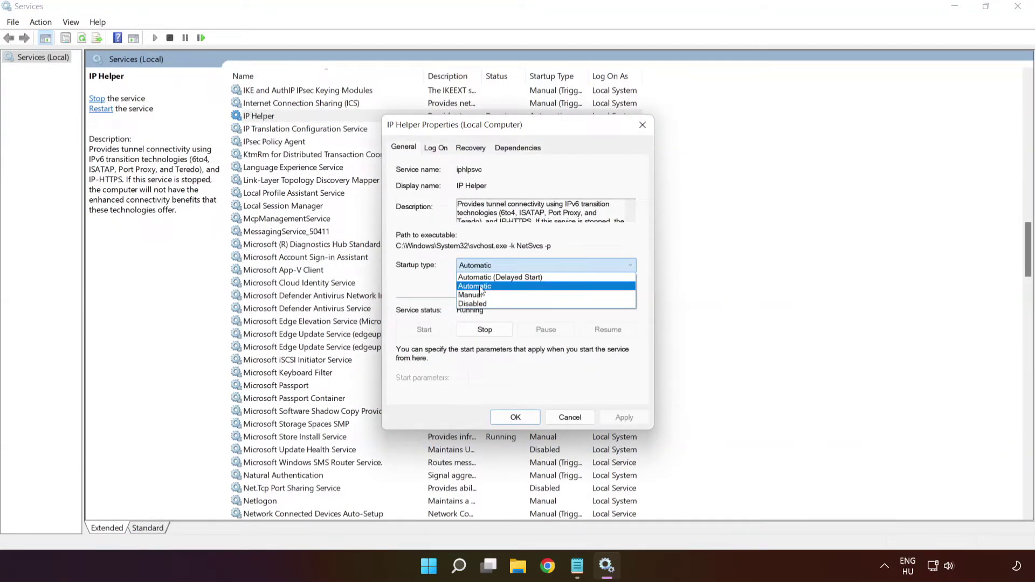
left_click(483, 290)
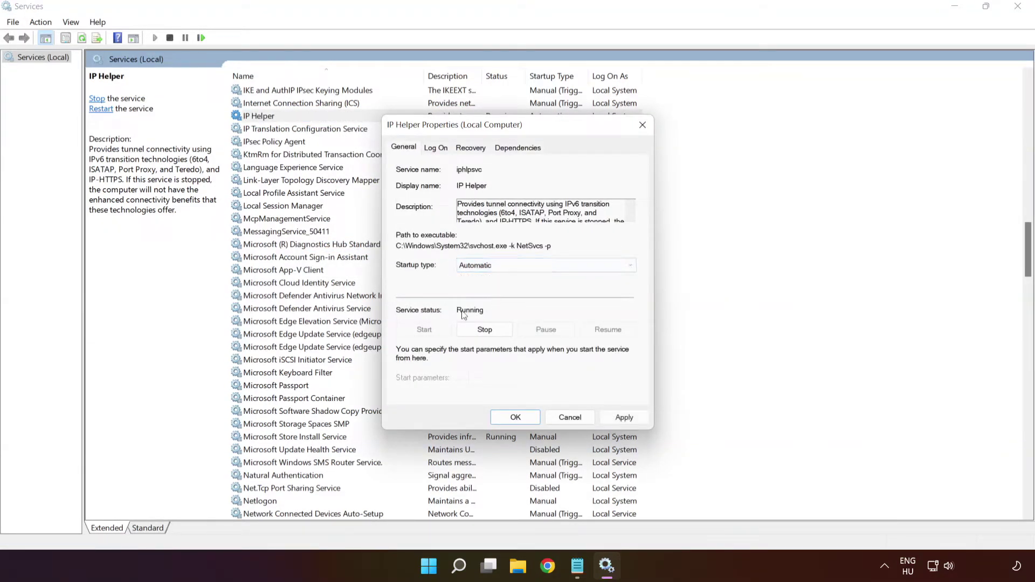
left_click(623, 417)
left_click(515, 419)
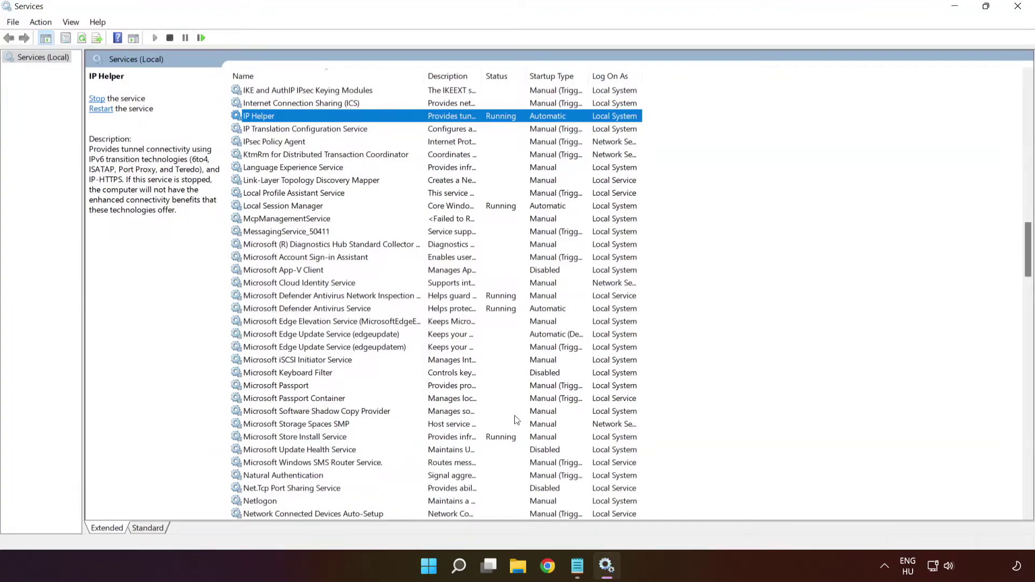
key("x")
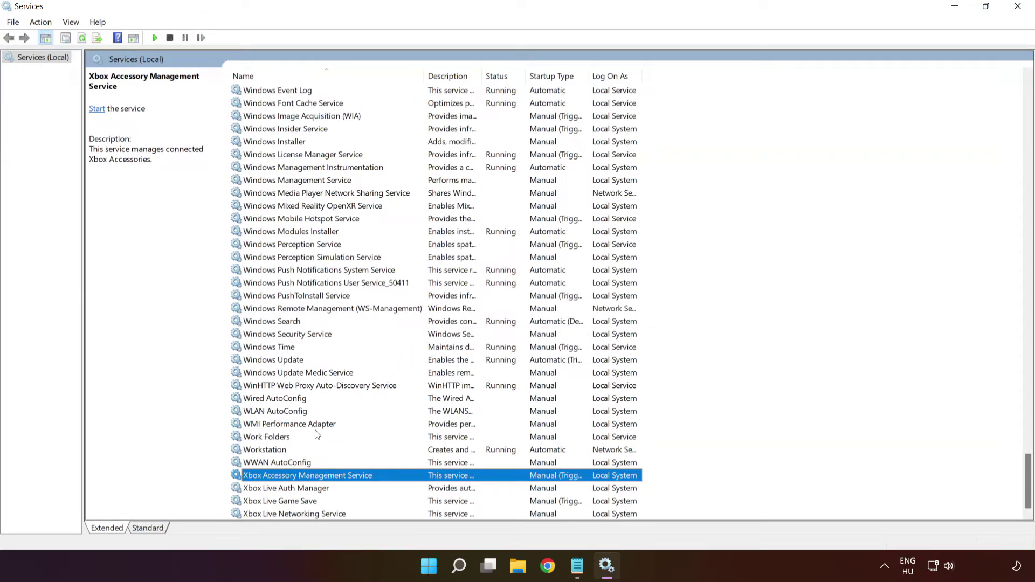
Step: Set Xbox Accessory Management Service to Automatic startup, apply it, and start the service
right_click(305, 482)
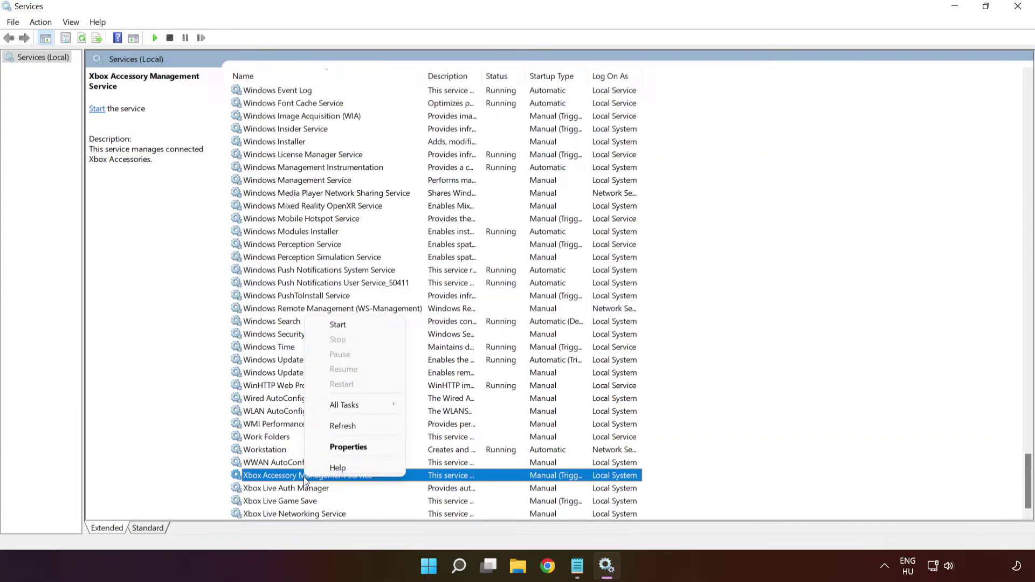
left_click(331, 450)
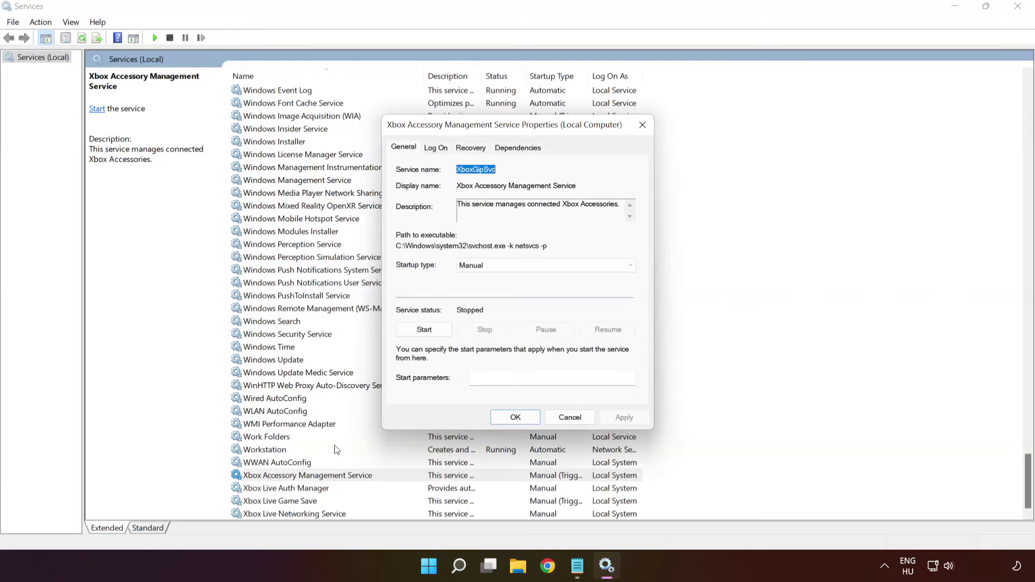
left_click(478, 267)
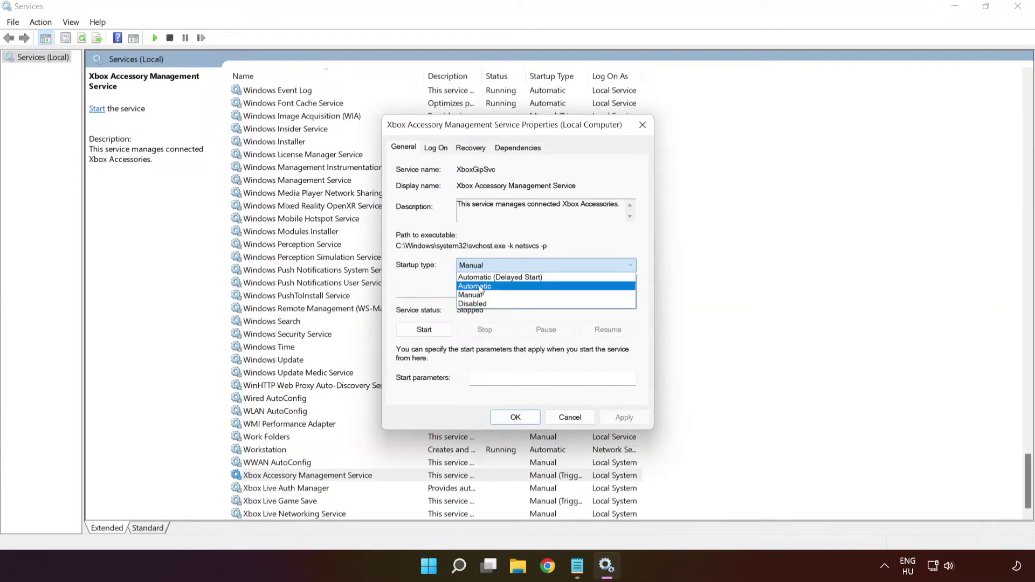
left_click(479, 286)
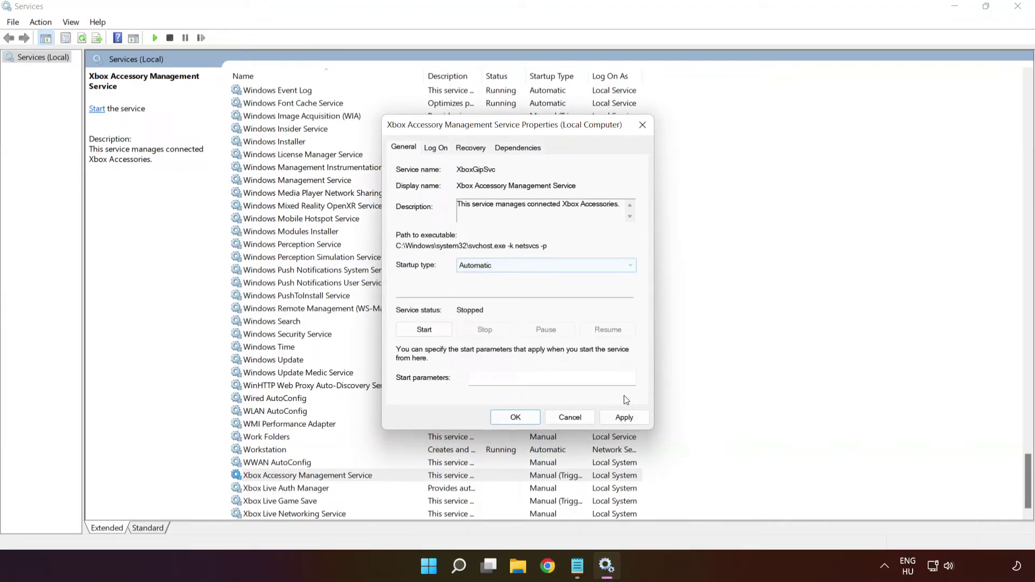
left_click(625, 420)
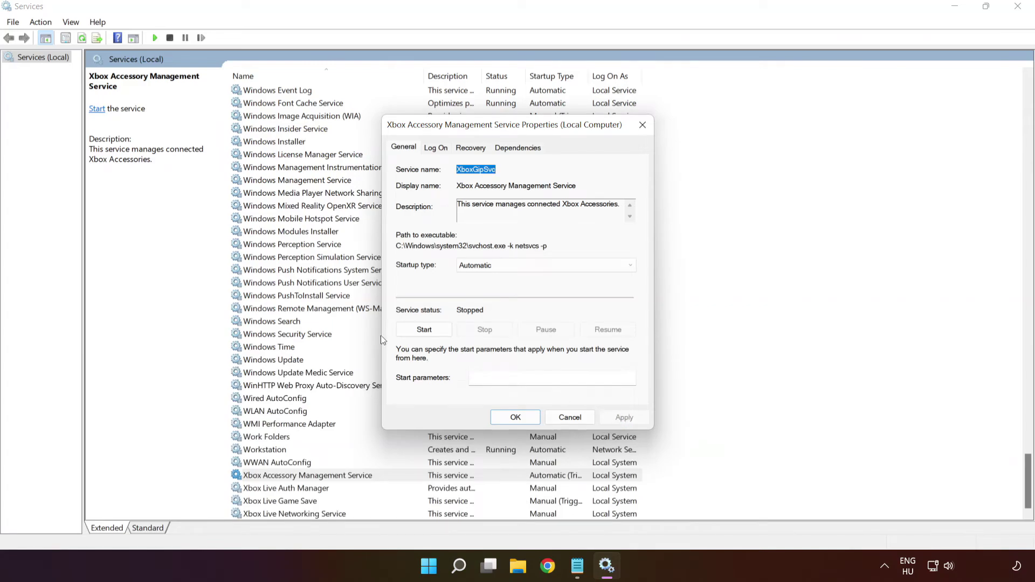
left_click(423, 332)
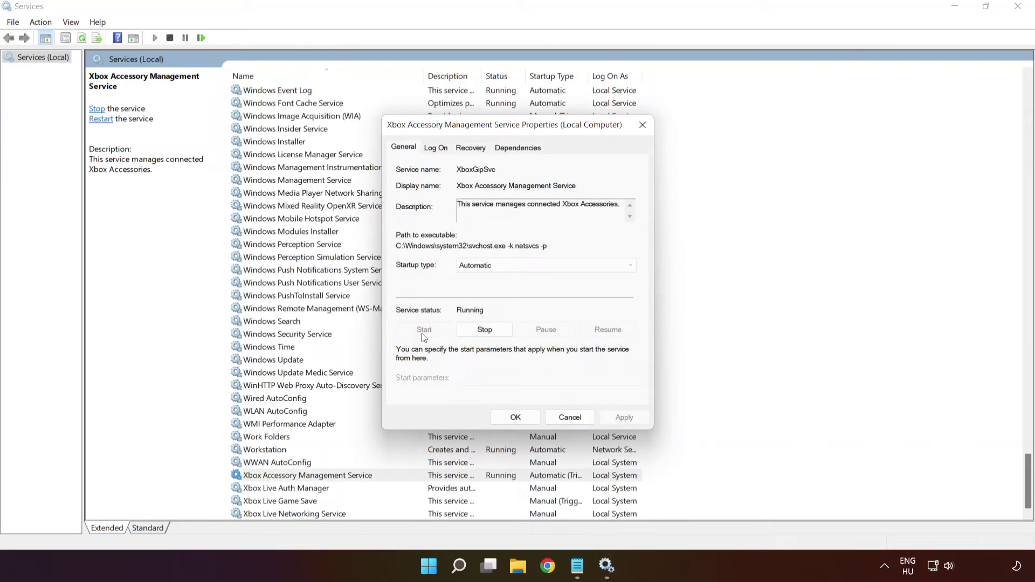
left_click(518, 418)
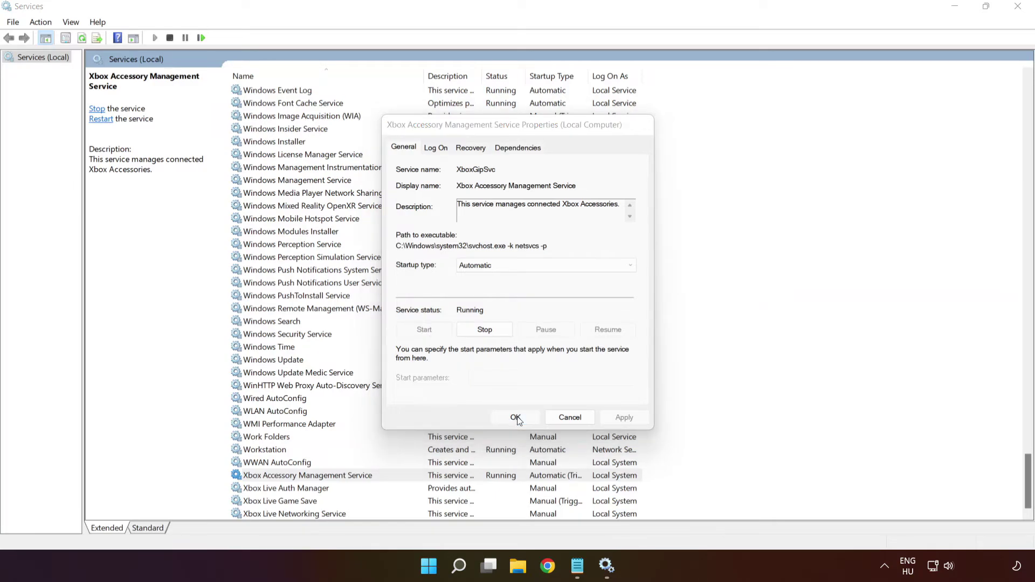
Step: Set Xbox Live Auth Manager's startup type to Automatic, apply, and start the service
left_click(340, 490)
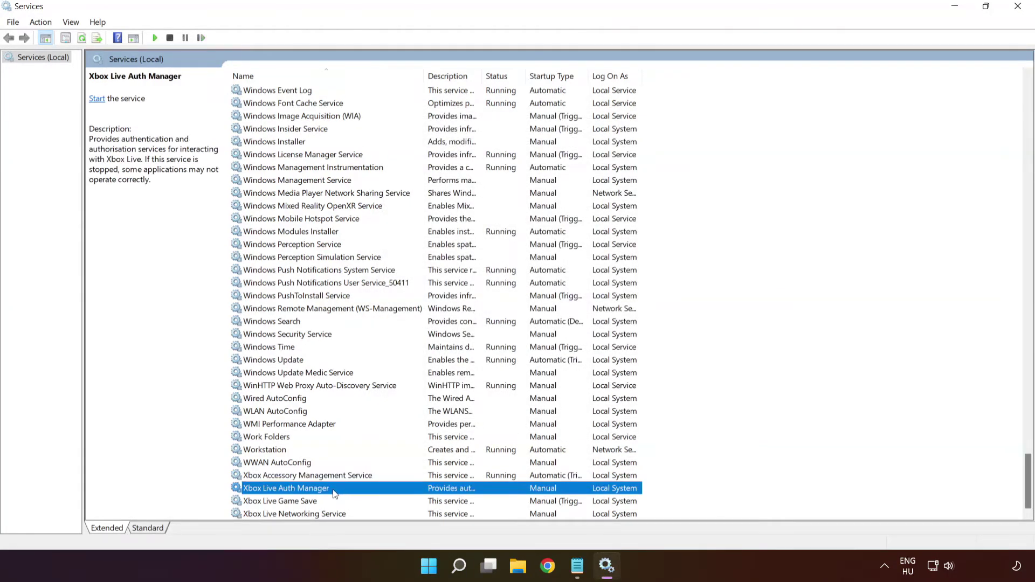
right_click(367, 492)
left_click(398, 458)
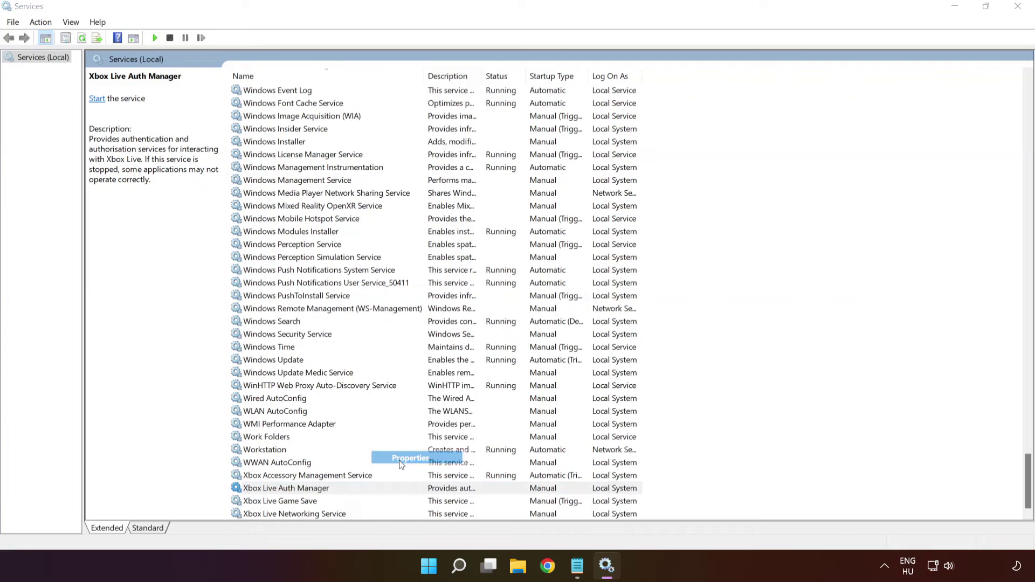
left_click(506, 266)
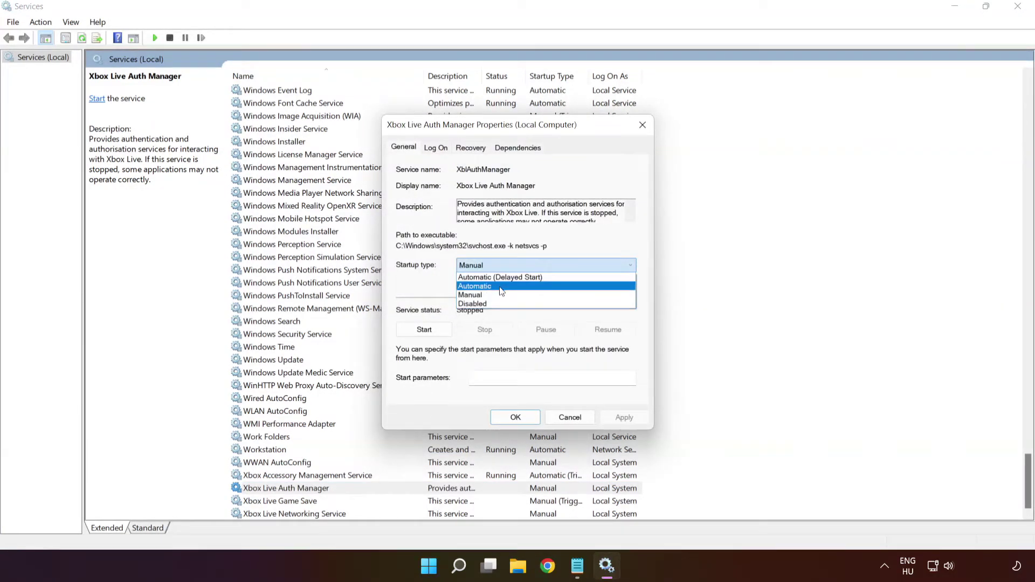
left_click(499, 287)
left_click(625, 416)
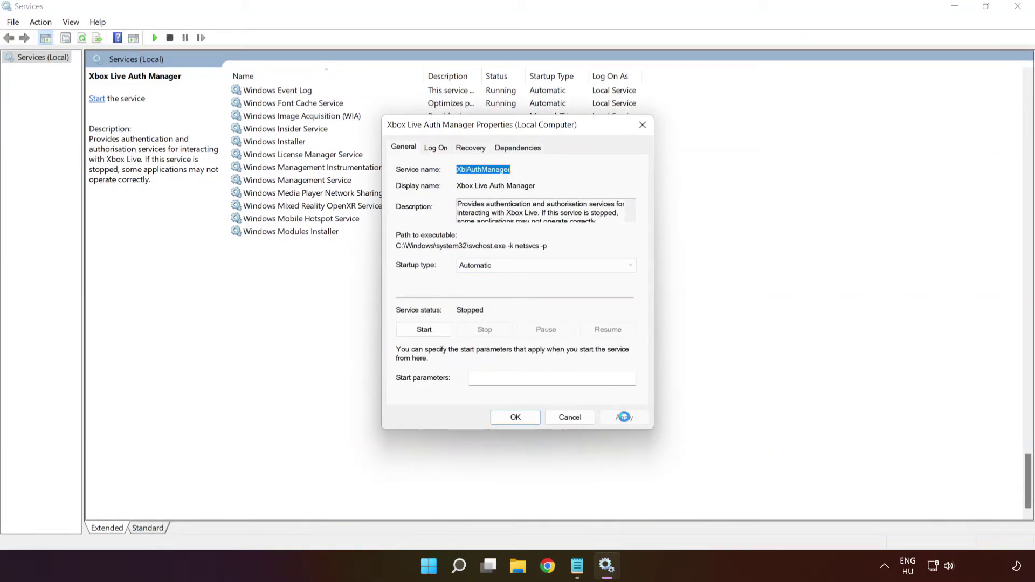
left_click(424, 332)
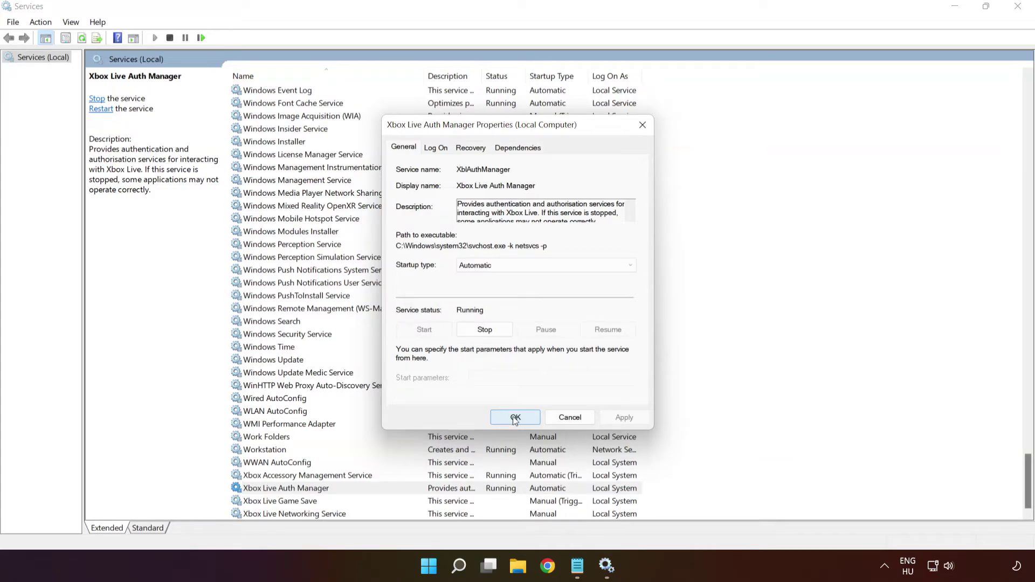
left_click(514, 417)
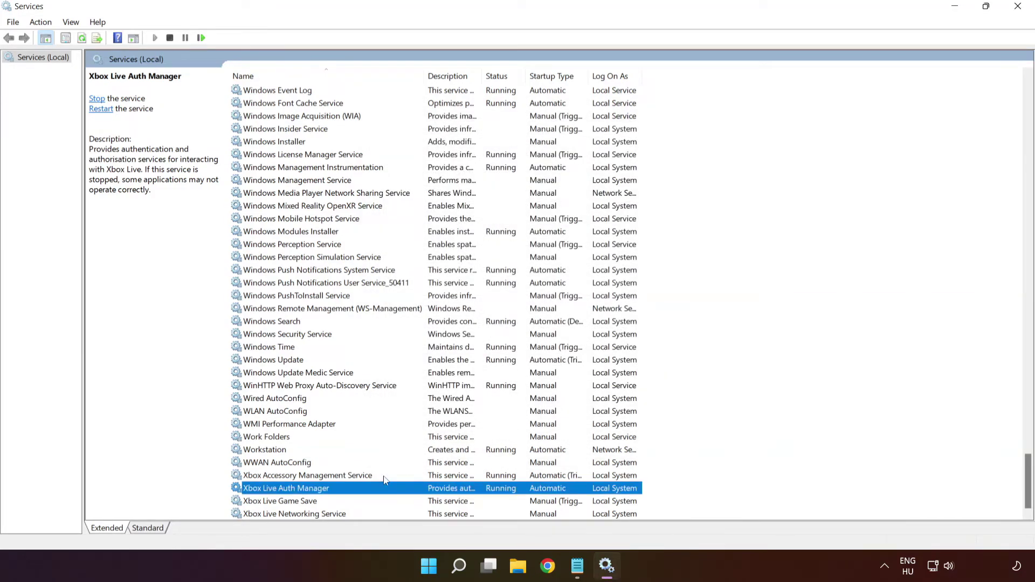
Step: Set Xbox Live Game Save's startup type to Automatic, apply, and start the service
left_click(297, 503)
right_click(351, 505)
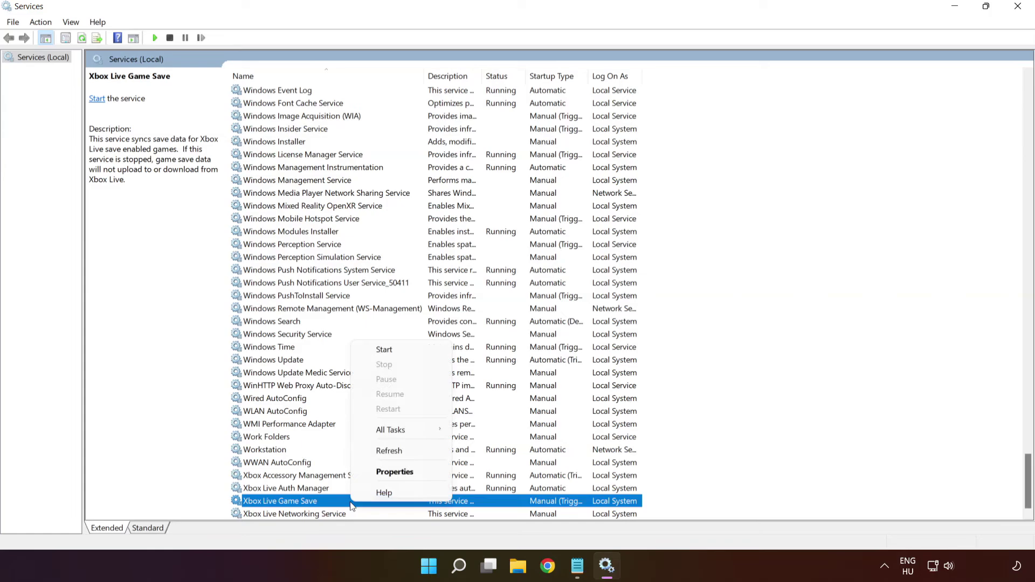
left_click(389, 473)
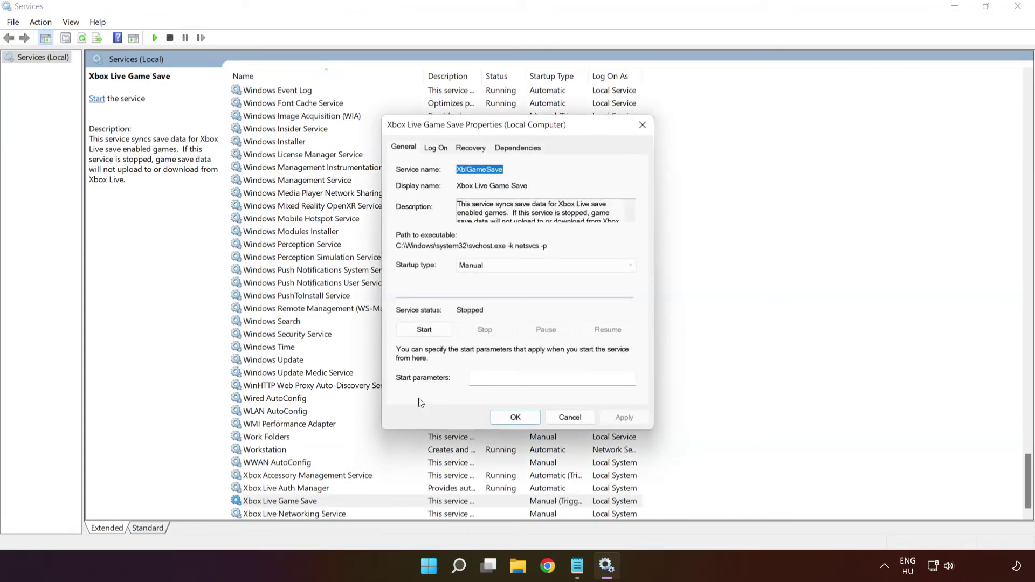
left_click(484, 265)
left_click(484, 286)
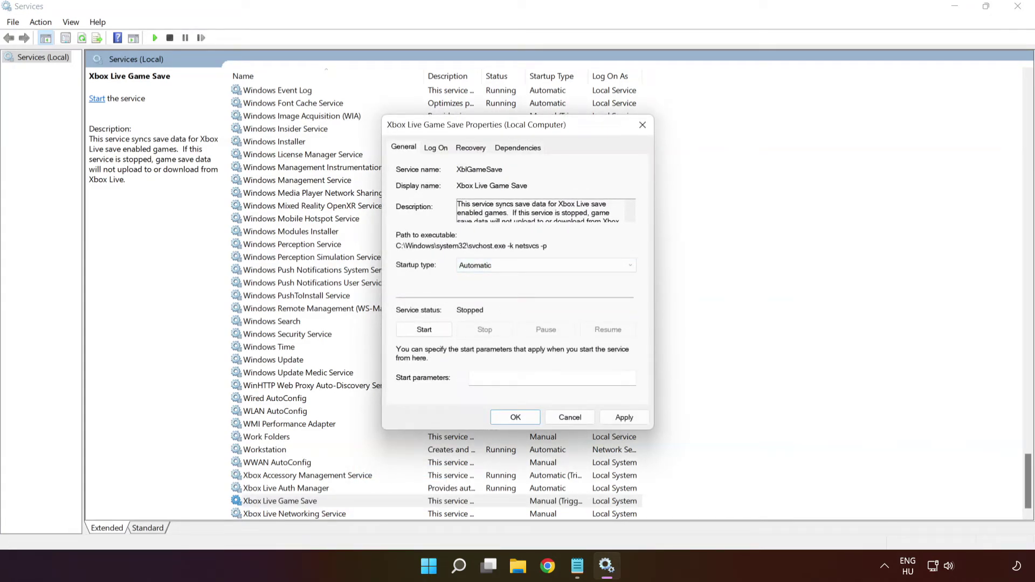
left_click(636, 419)
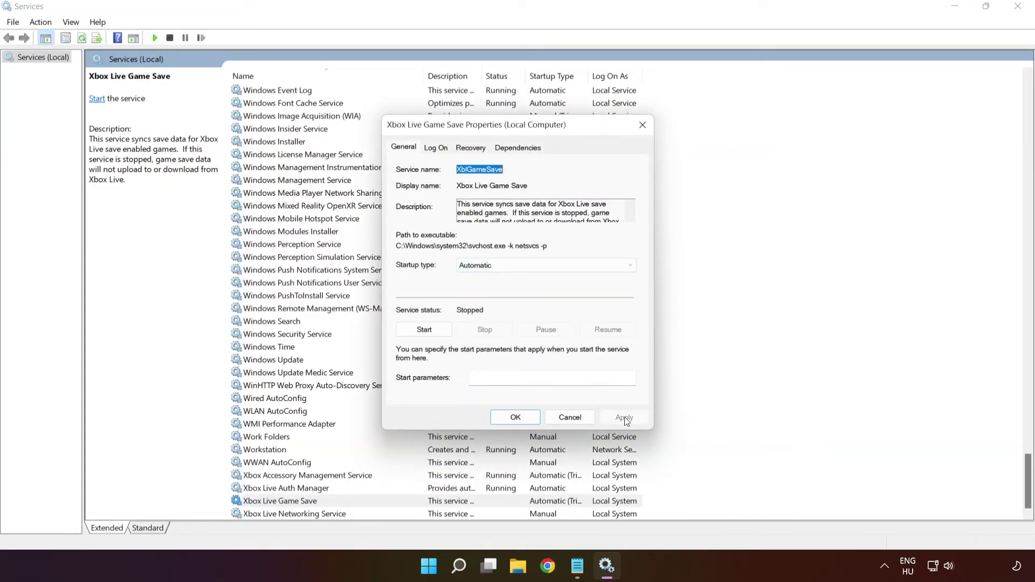
left_click(433, 328)
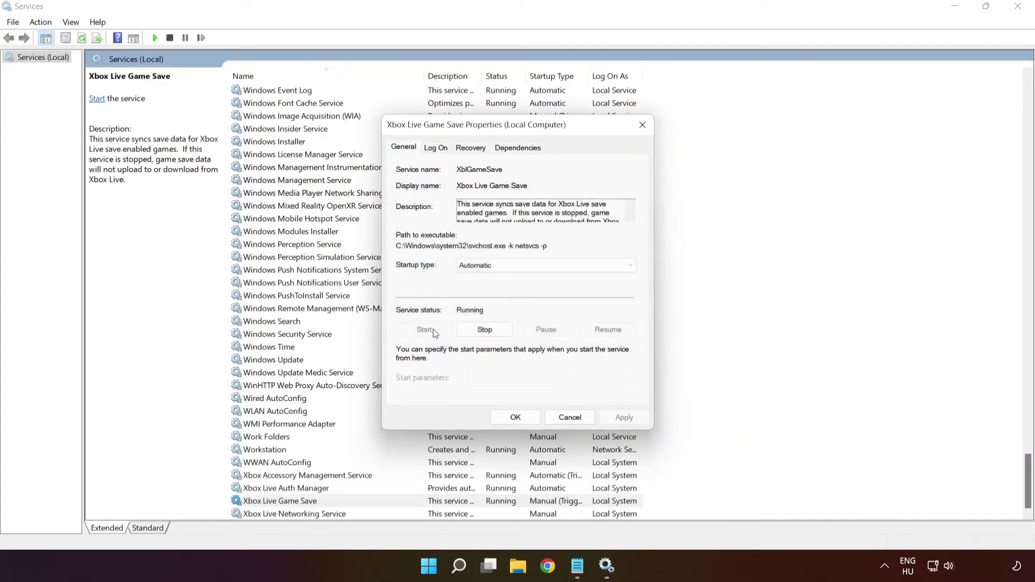
left_click(515, 416)
left_click(385, 514)
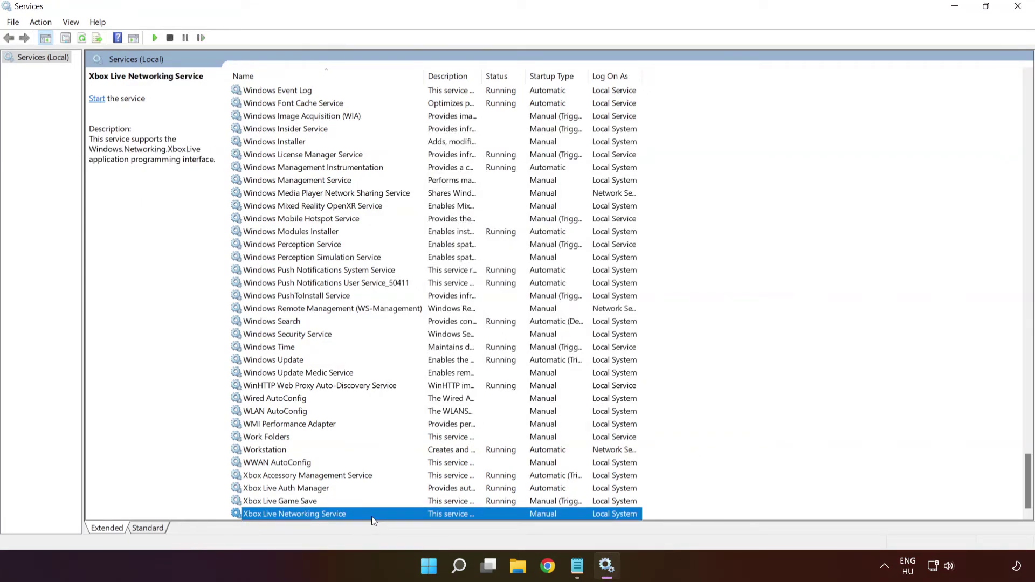
Step: Set Xbox Live Networking Service to Automatic and start it, then jump the list to M
right_click(373, 518)
left_click(417, 487)
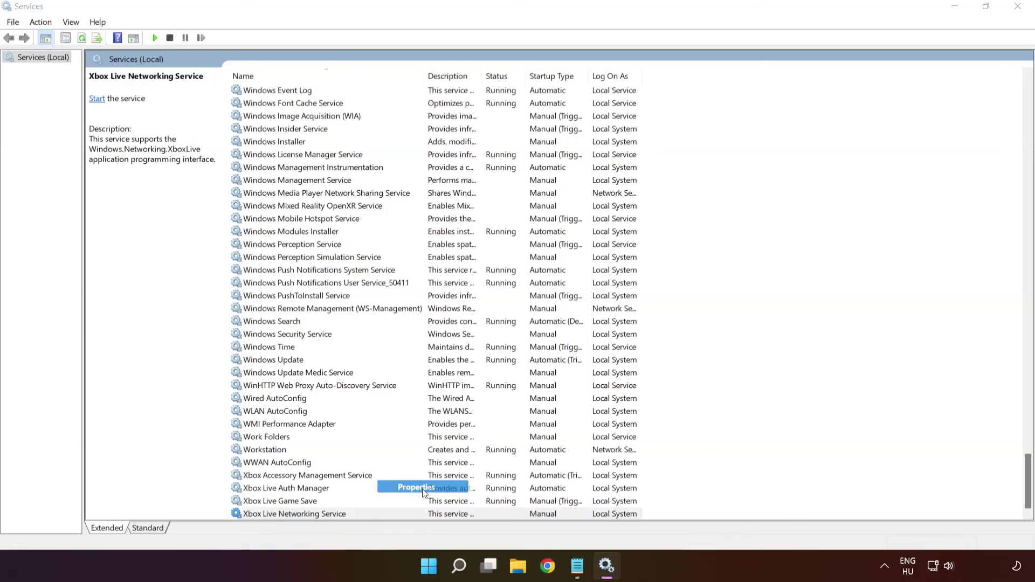
left_click(489, 265)
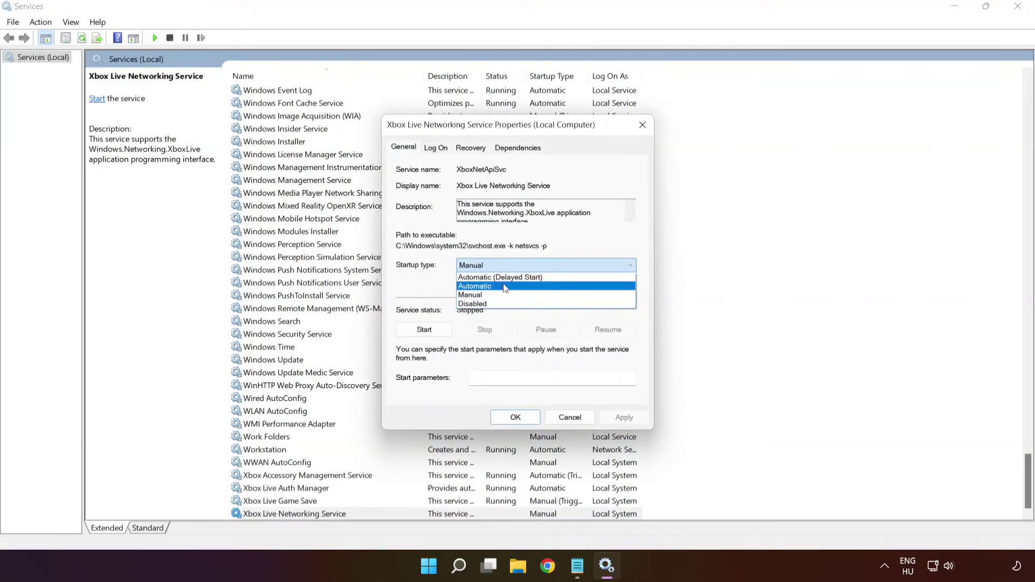
left_click(502, 285)
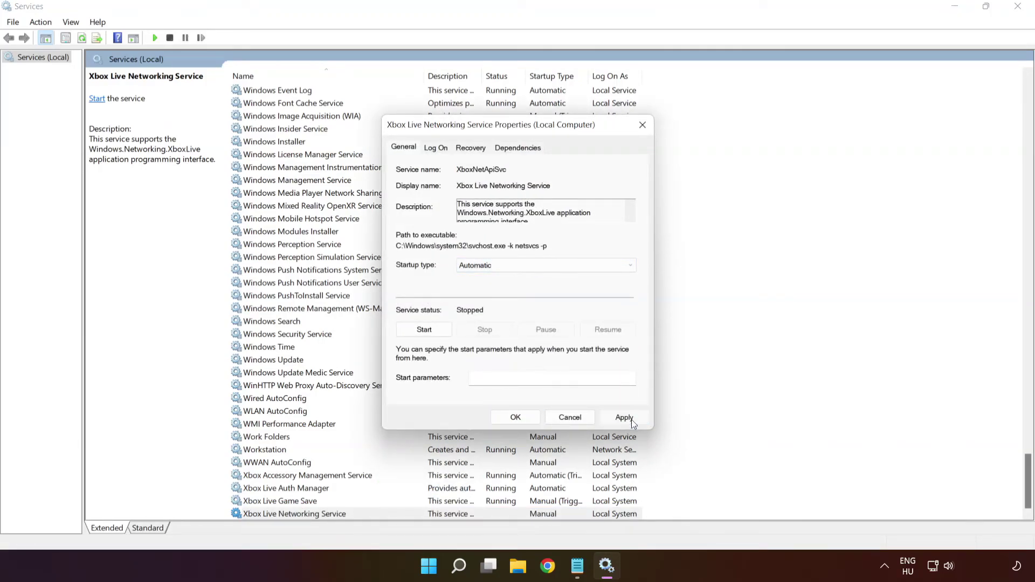
left_click(624, 417)
left_click(424, 333)
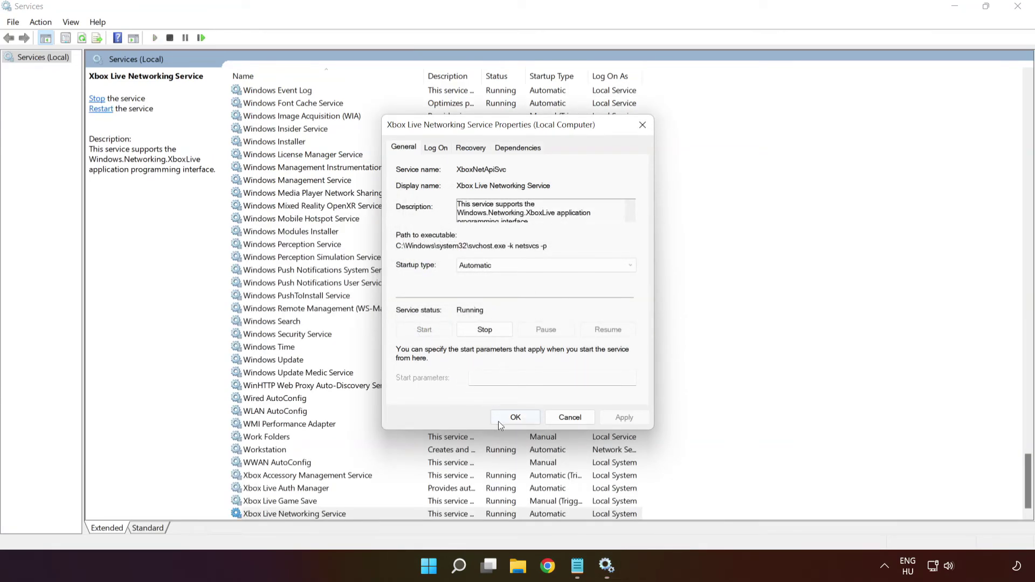
left_click(515, 418)
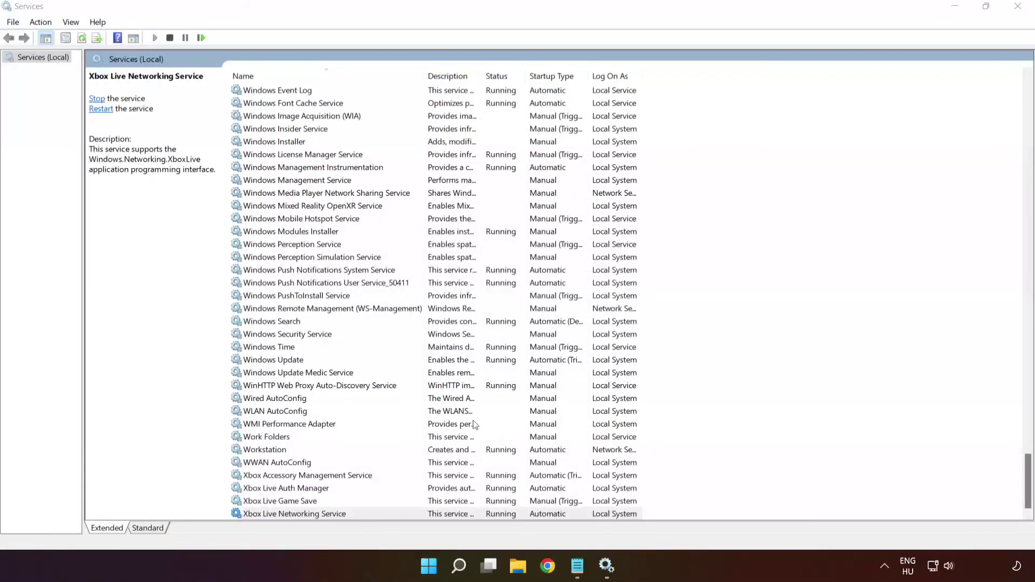
key("m")
Step: Set Microsoft Store Install Service's startup type to Automatic, then jump the list to B
left_click(308, 272)
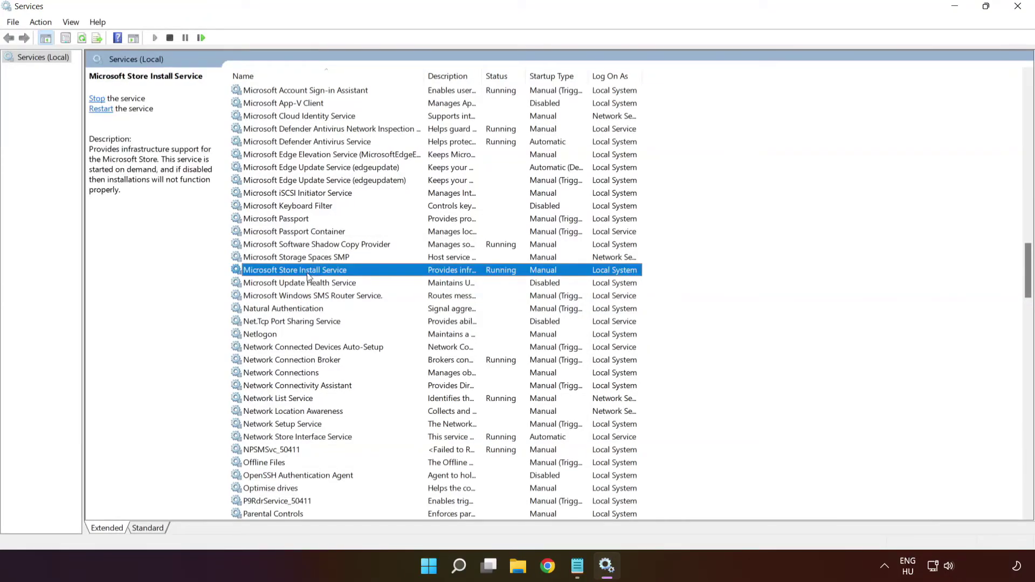
right_click(396, 269)
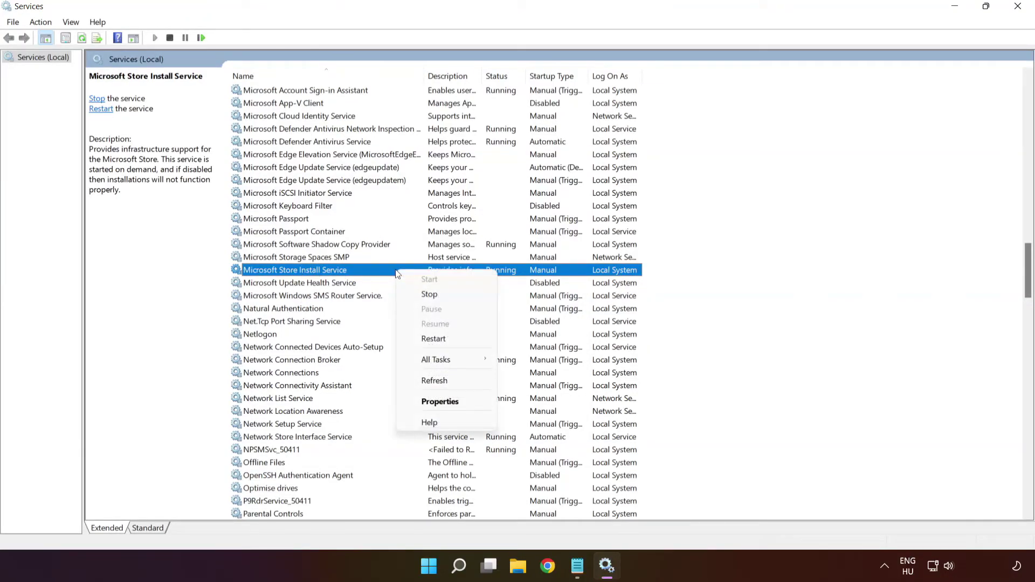
left_click(445, 402)
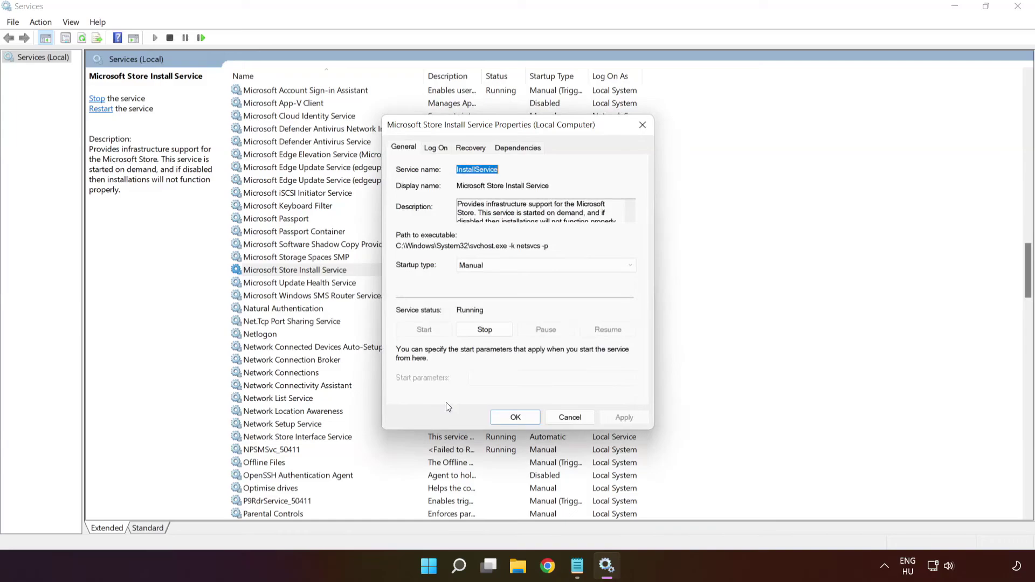
left_click(501, 264)
left_click(497, 285)
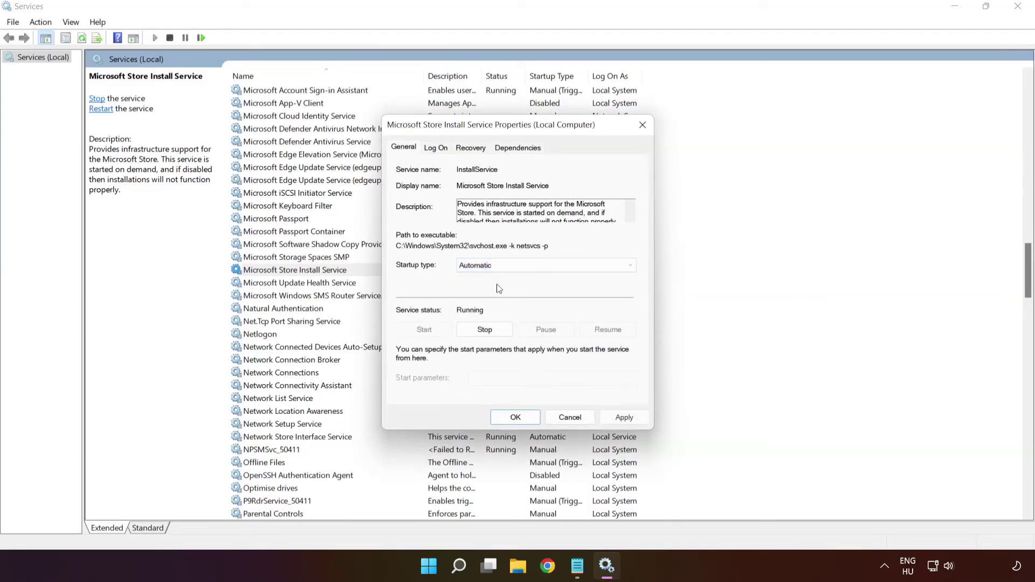
left_click(618, 416)
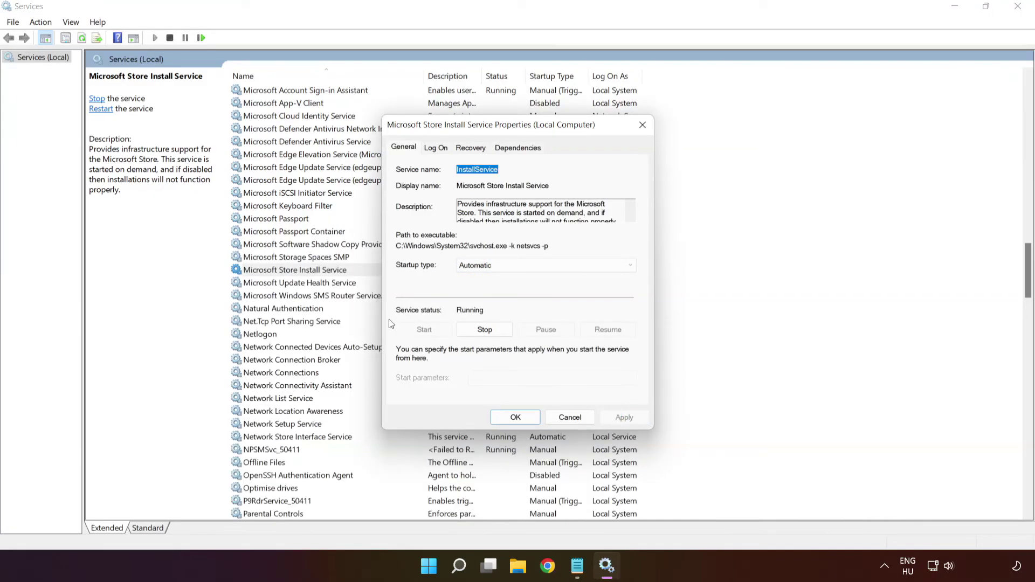
left_click(515, 419)
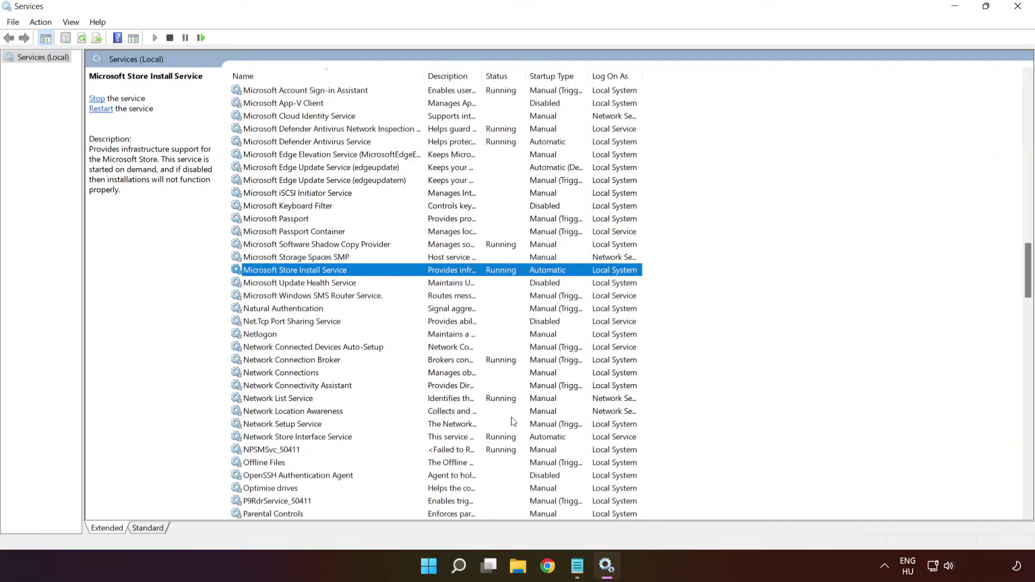
key("b")
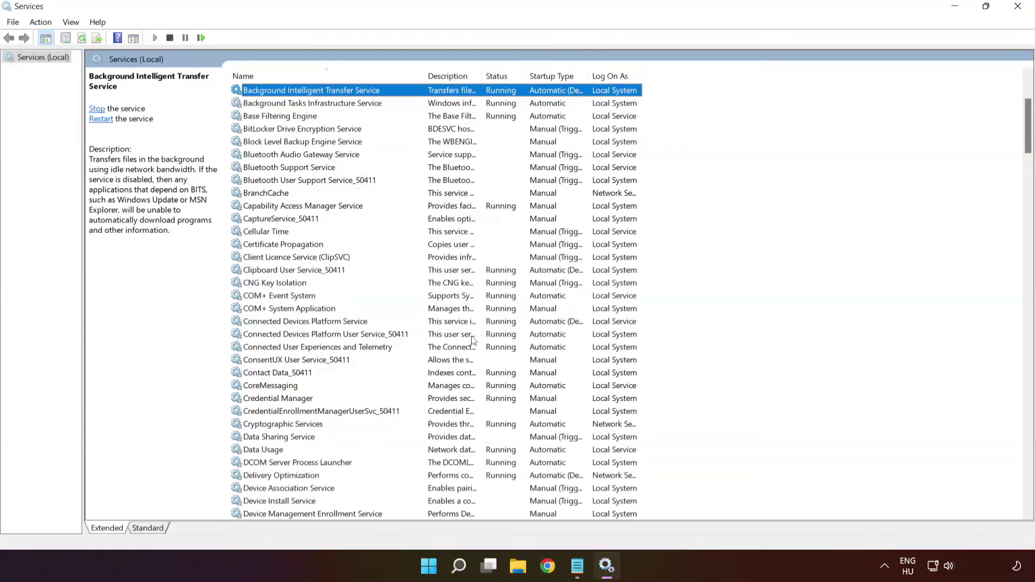
scroll(293, 102, "up", 2)
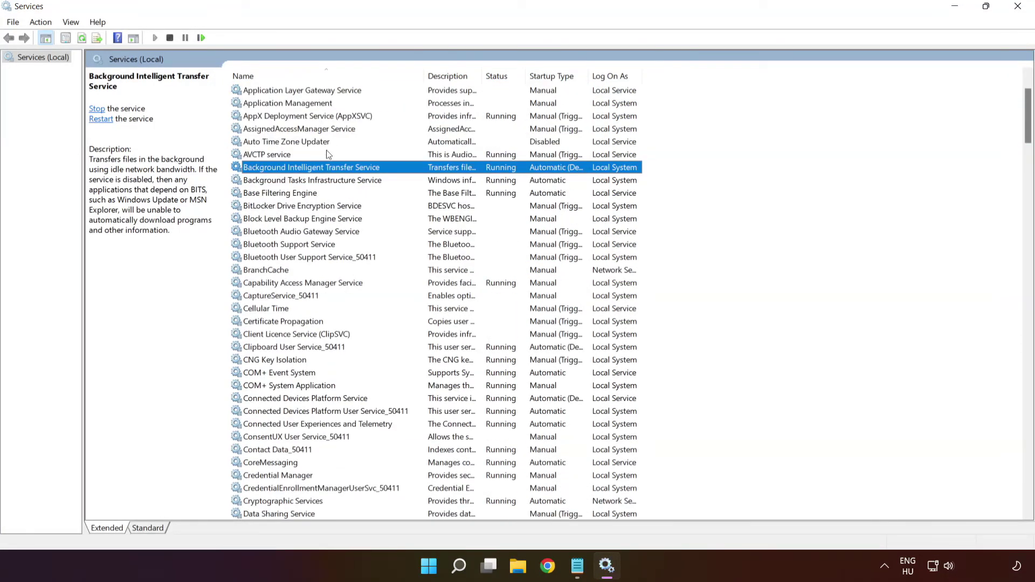
Step: Open Background Intelligent Transfer Service's properties and expand its Startup type list
right_click(412, 171)
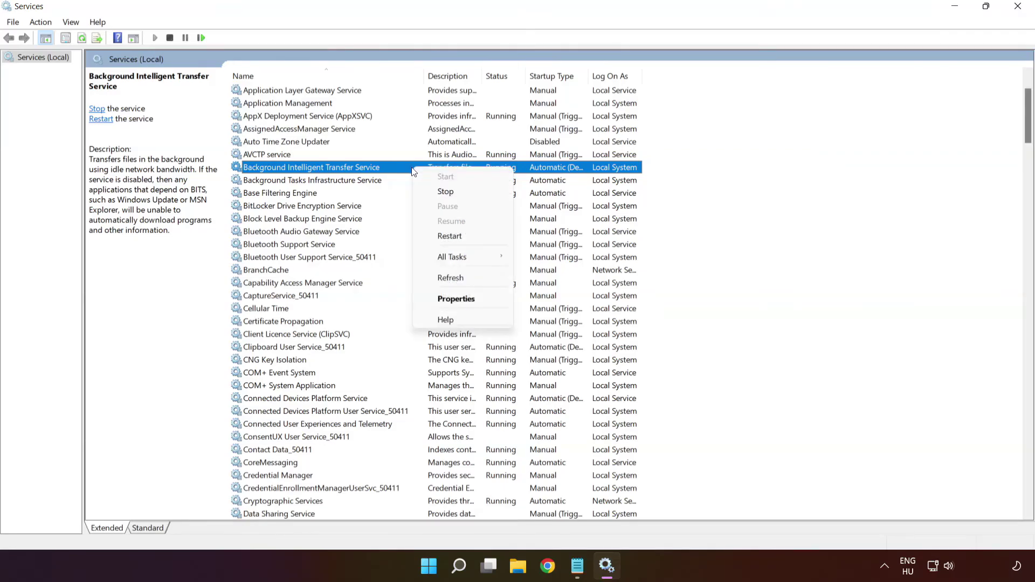
left_click(470, 301)
left_click(485, 272)
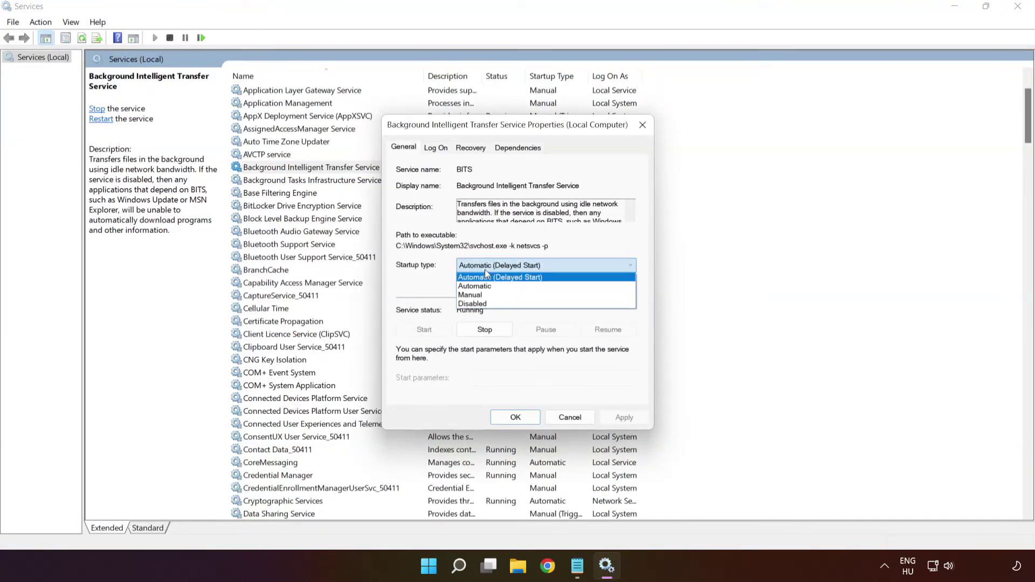